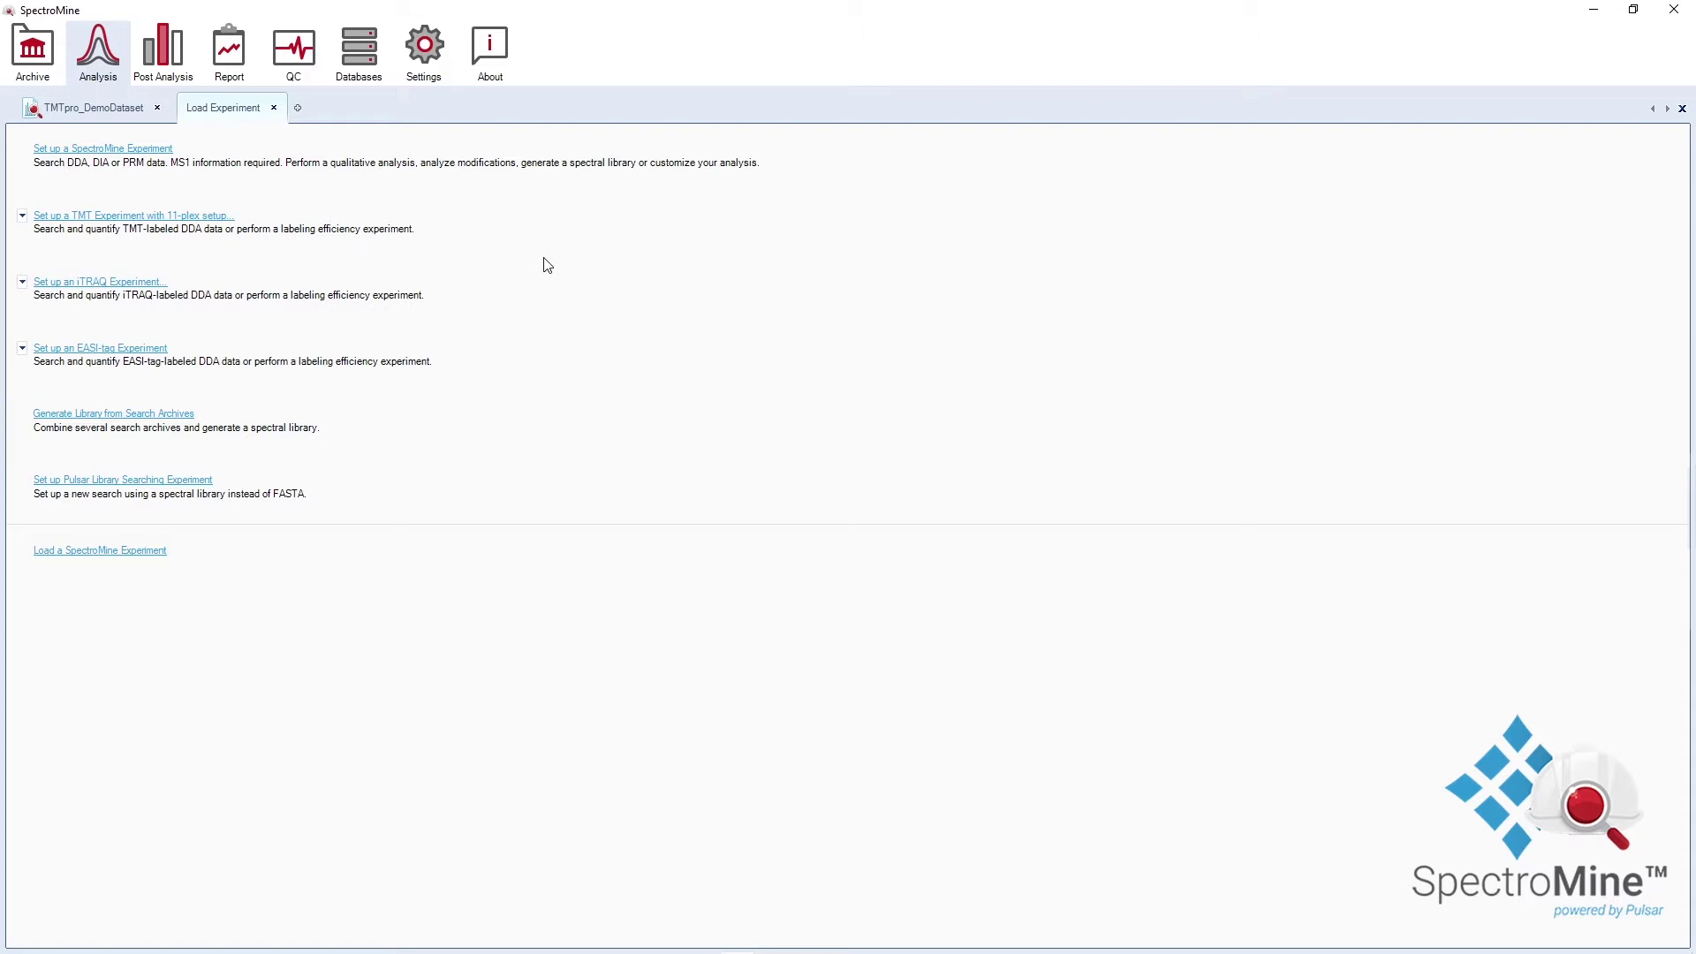
Open the Global settings to check the archive, spectral library and protein database storage directories.
left_click(424, 56)
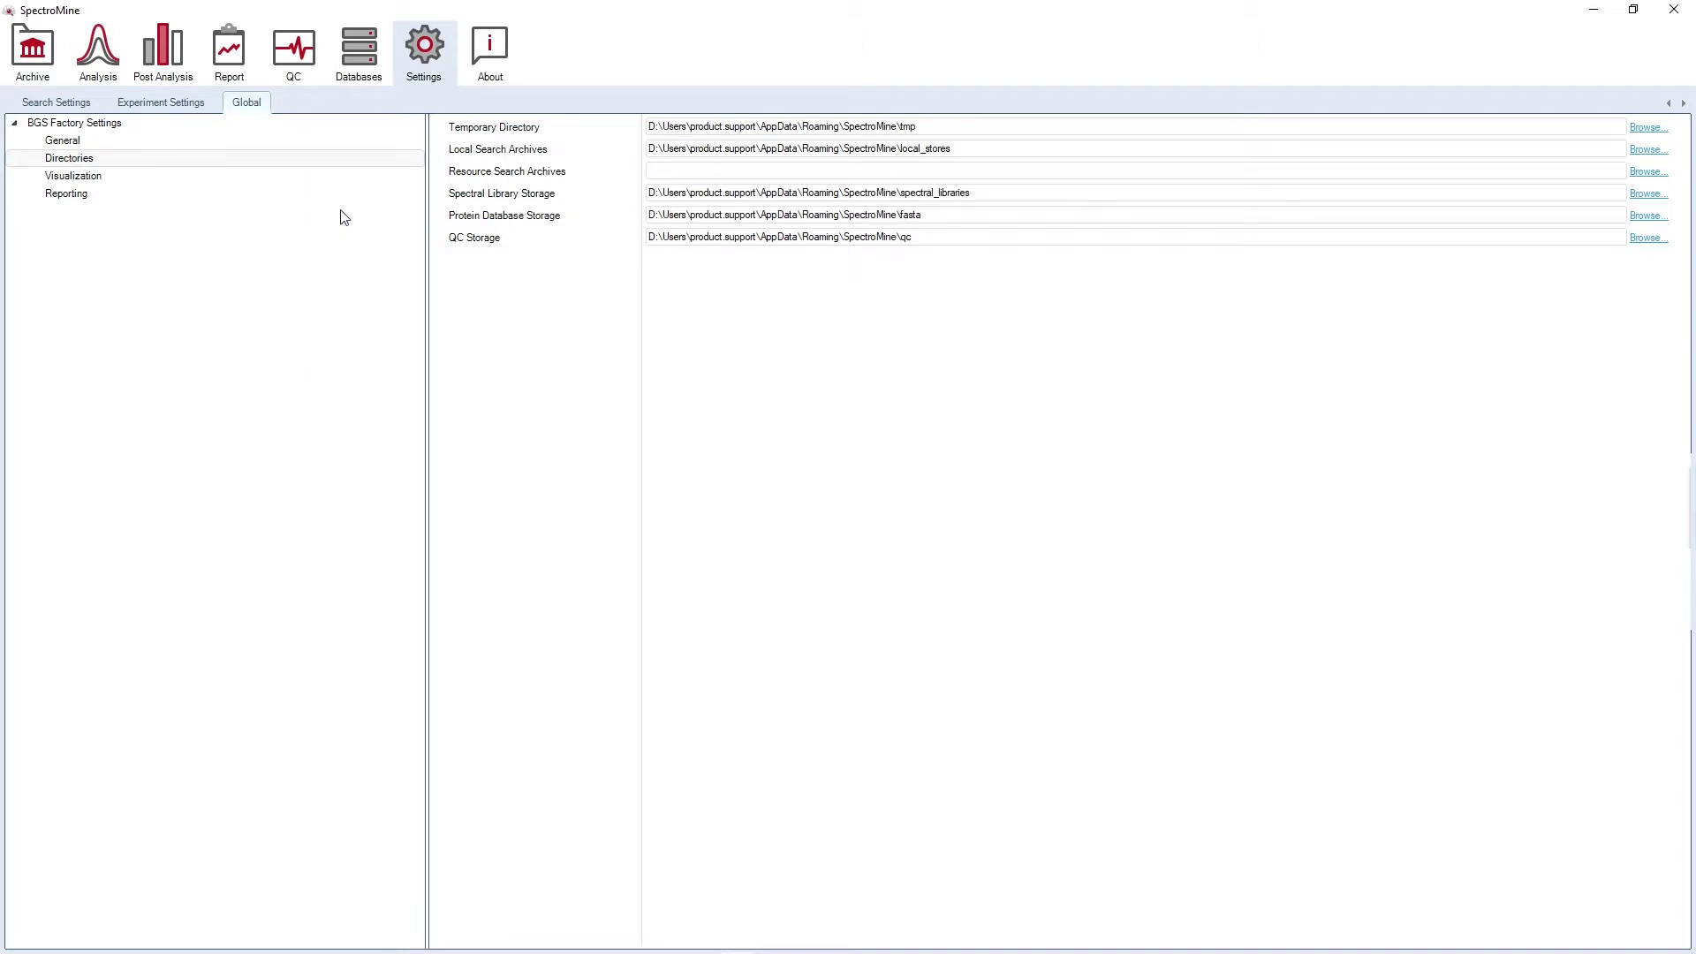
Look over the Search and Experiment settings schemas, then show the UniProt protein database repository.
left_click(55, 104)
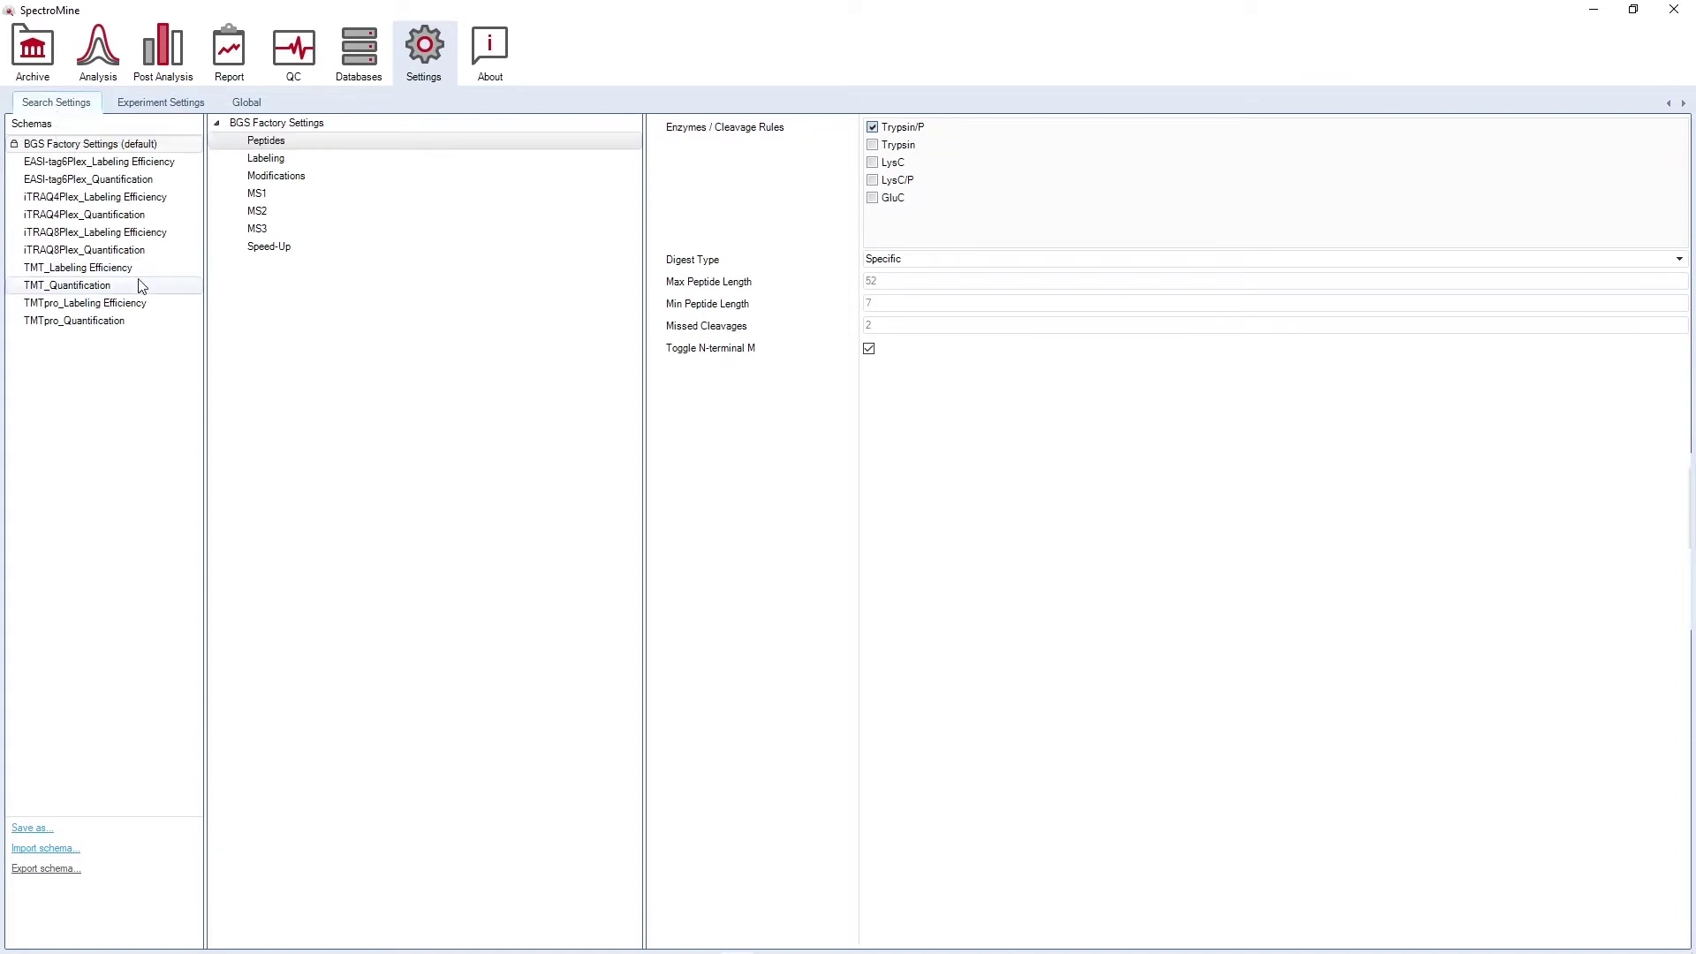
left_click(148, 107)
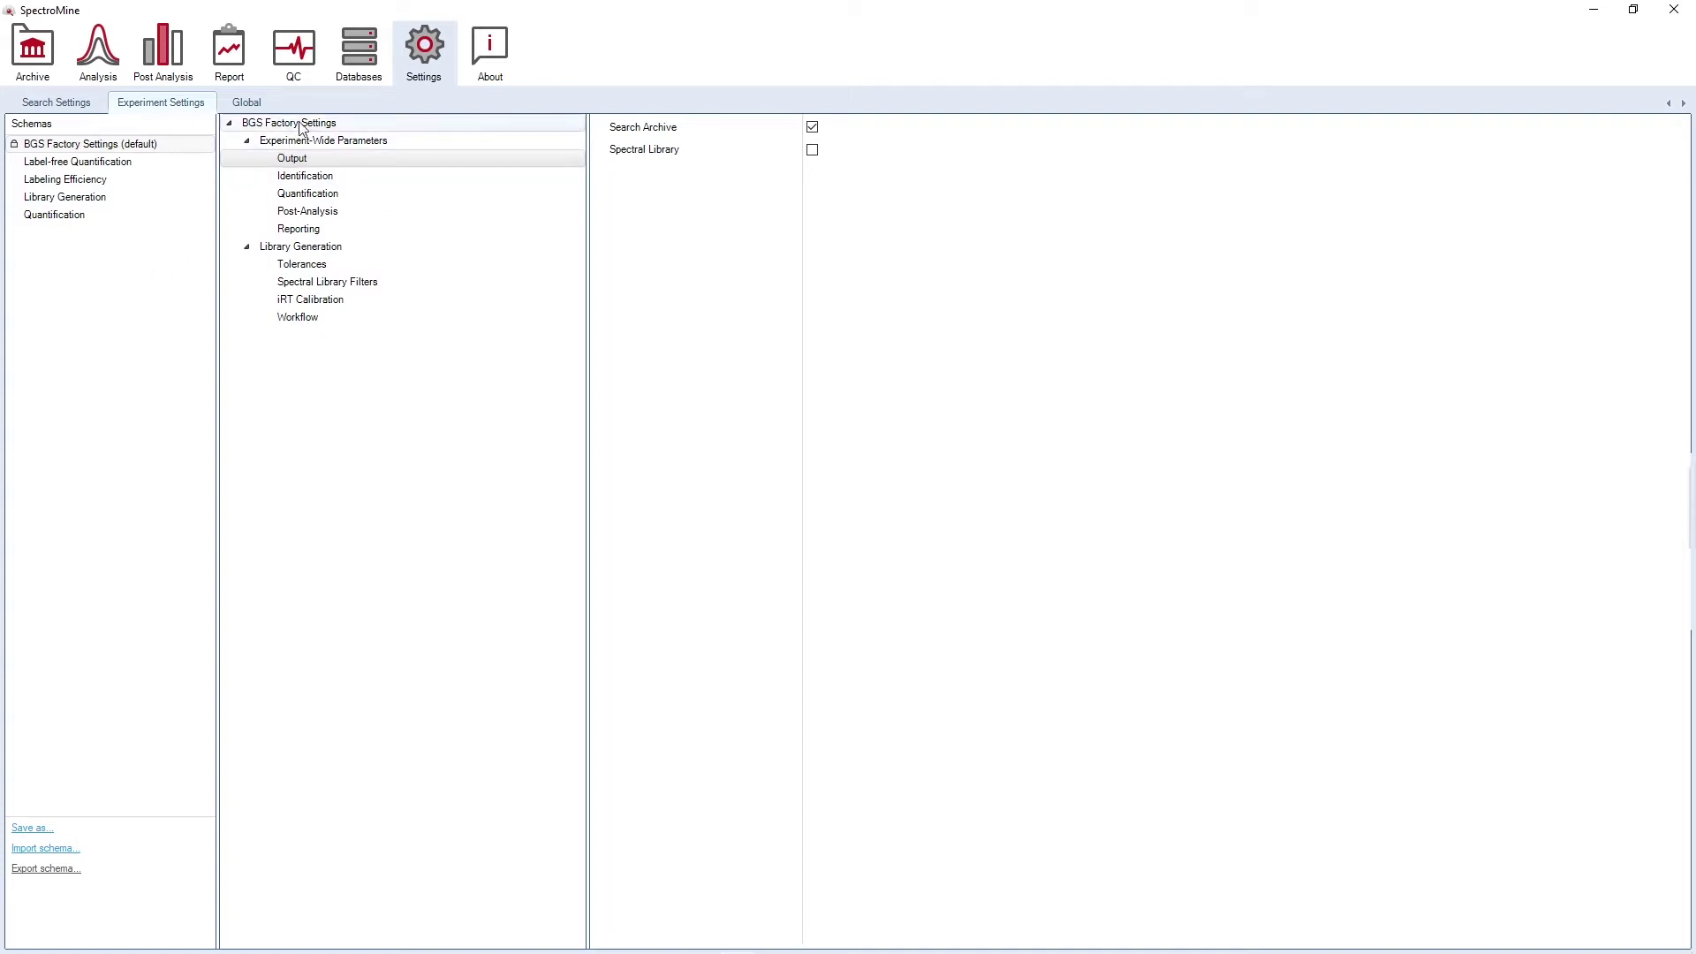
left_click(359, 53)
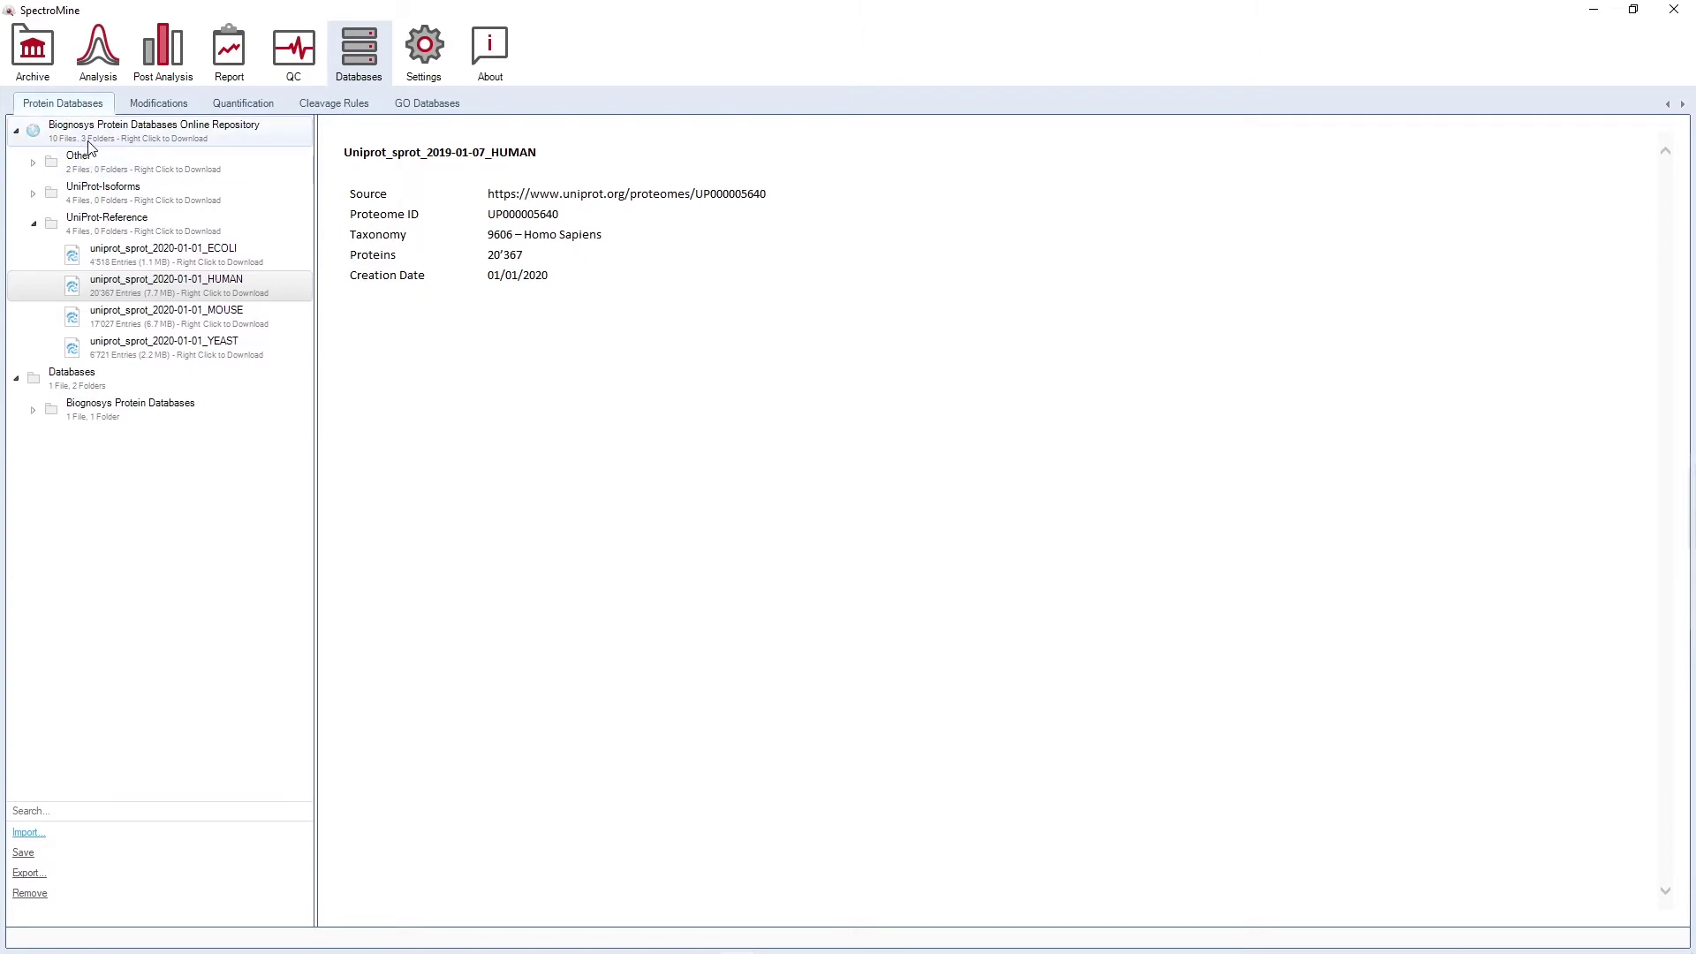
Browse the modification and cleavage rule lists, ending on TMTpro's 16 reporter channels (126–134N).
right_click(150, 290)
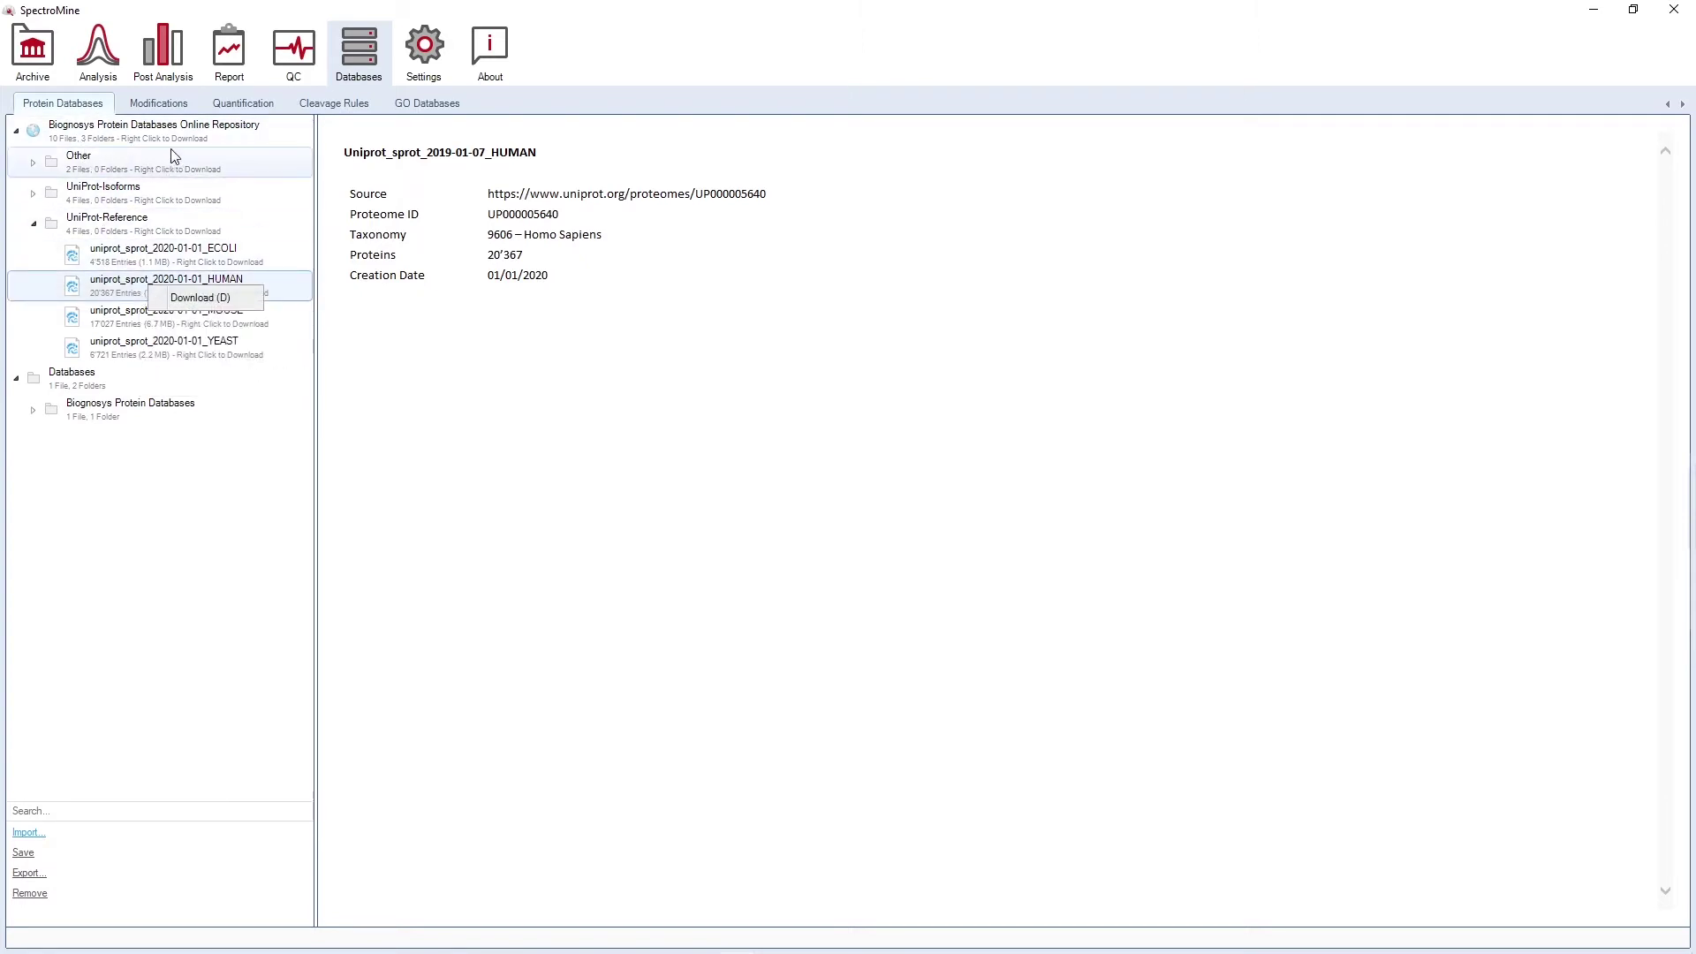
left_click(169, 105)
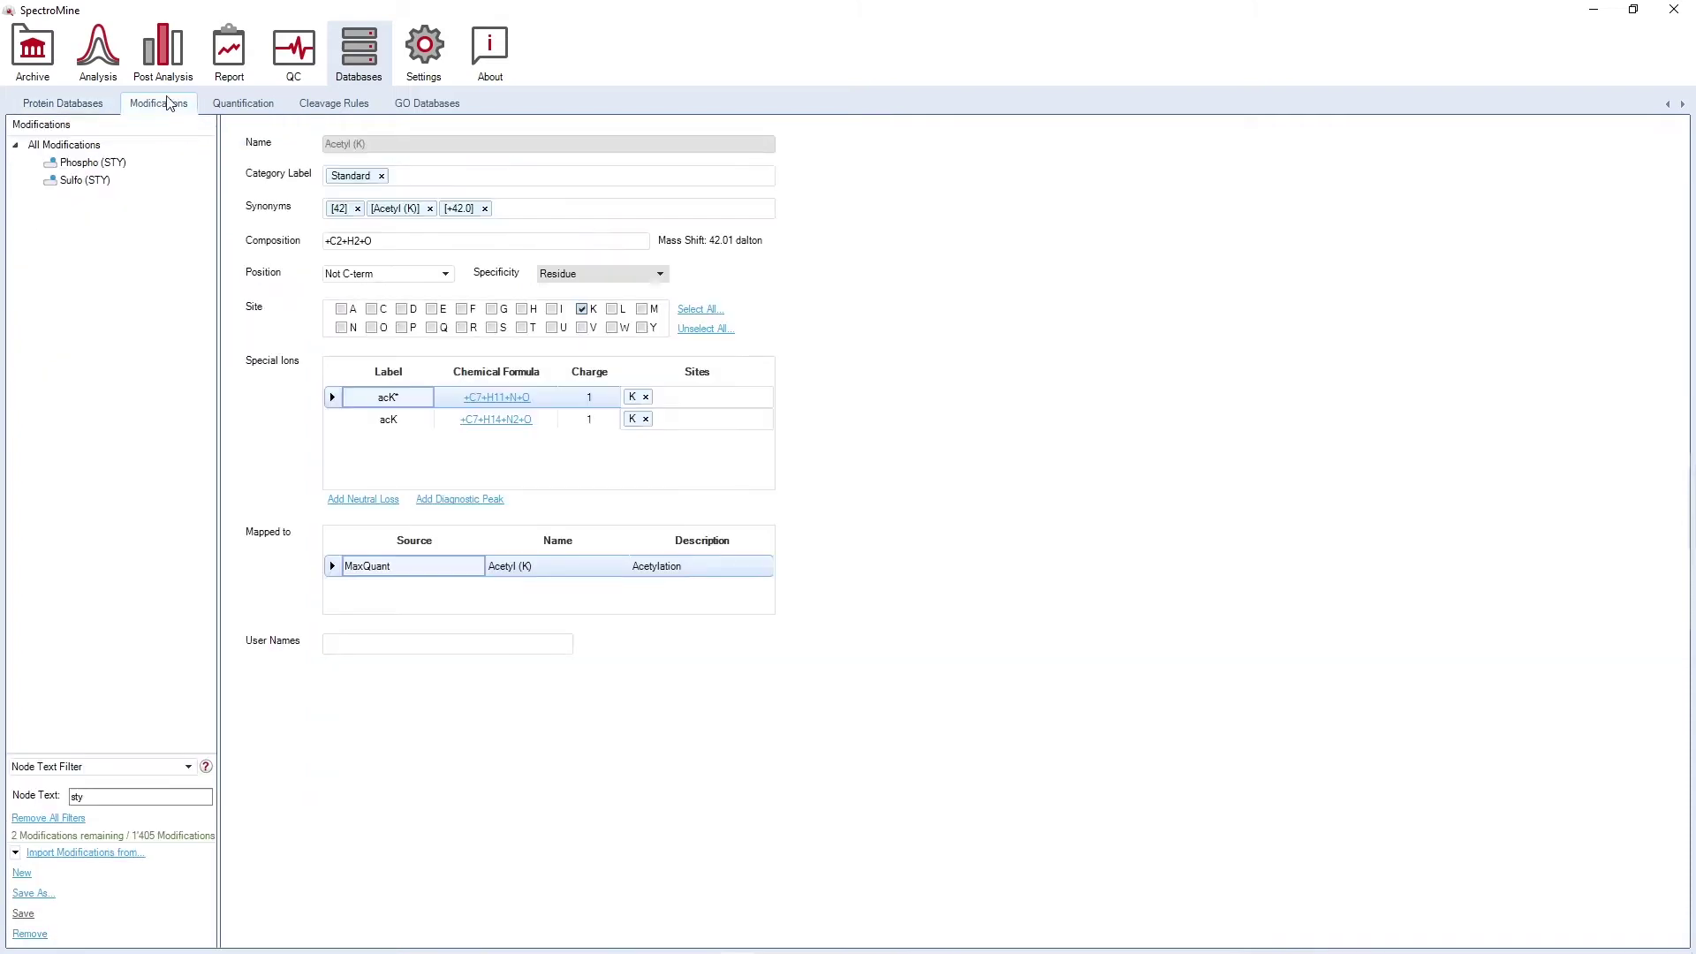
left_click(105, 796)
left_click(336, 107)
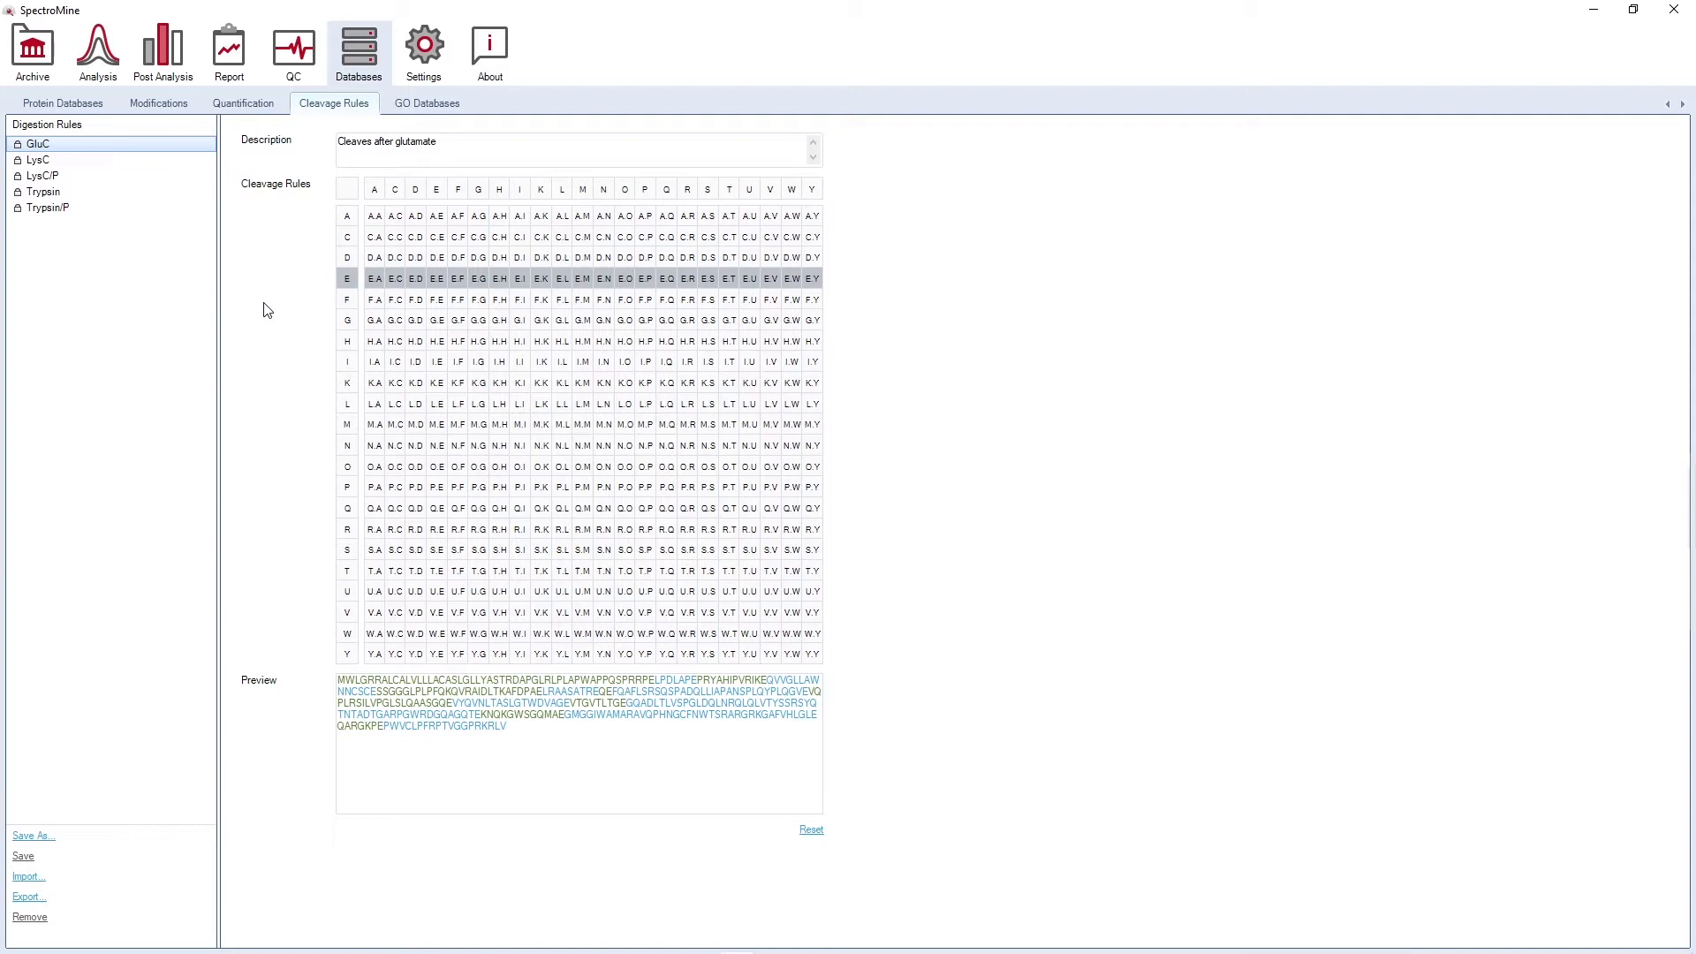
left_click(238, 107)
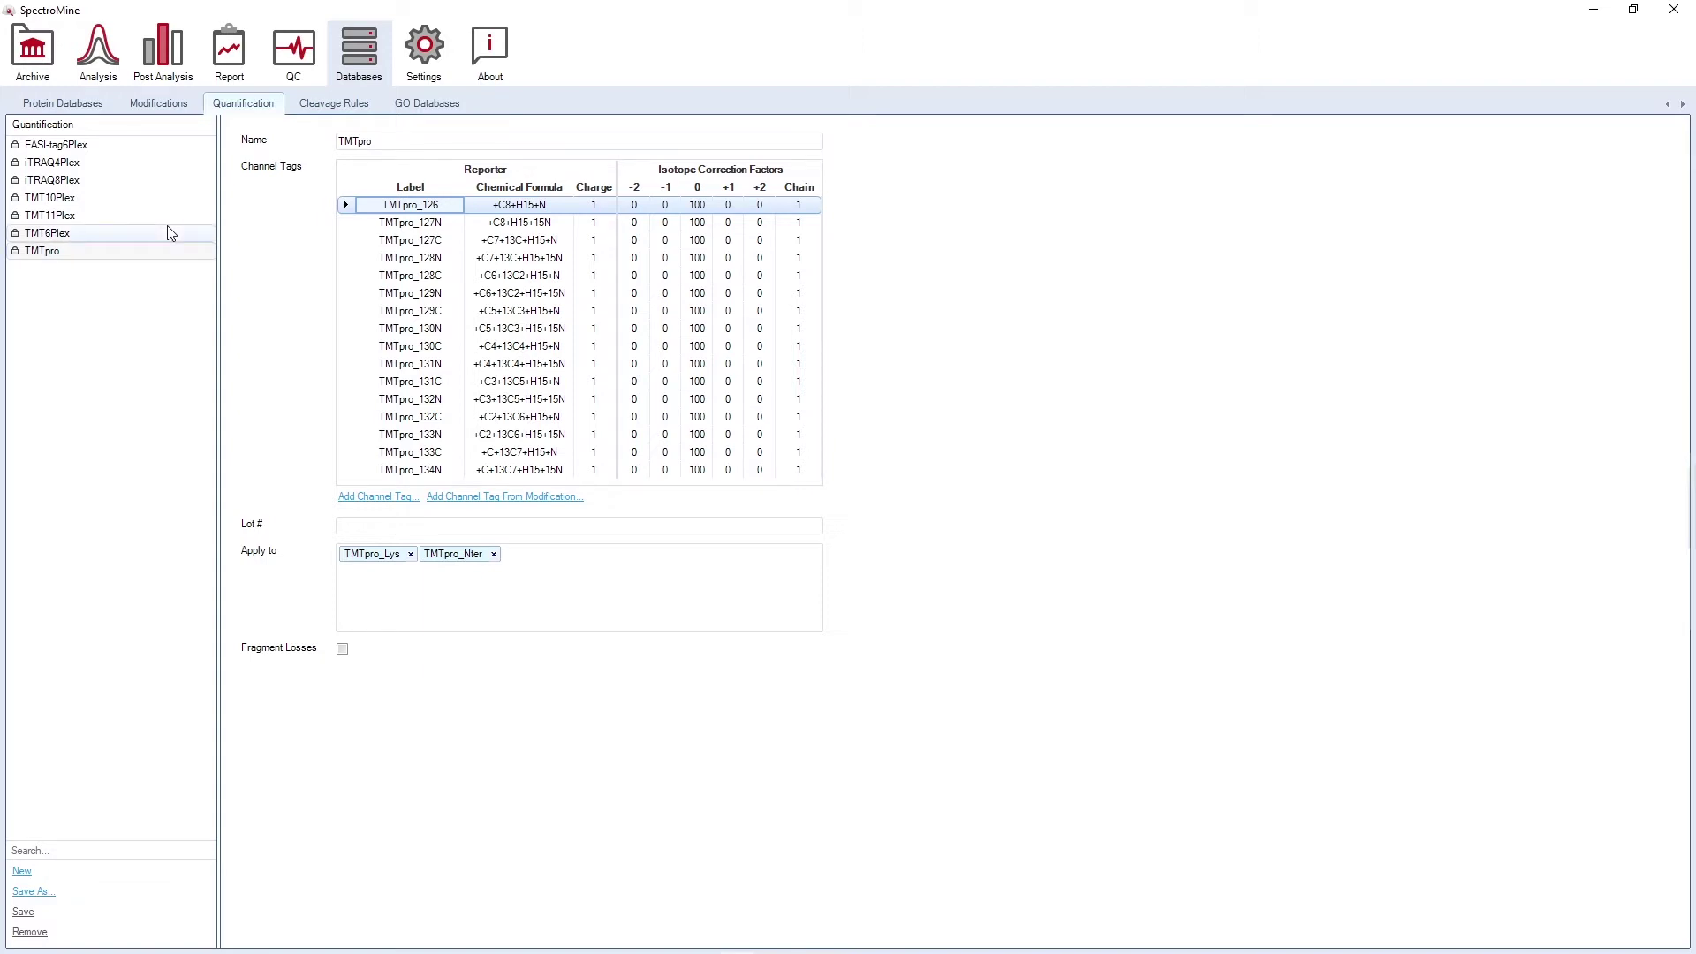
Return to the Analysis page and list the available TMT plex setups, including 16-plex TMTpro.
left_click(106, 62)
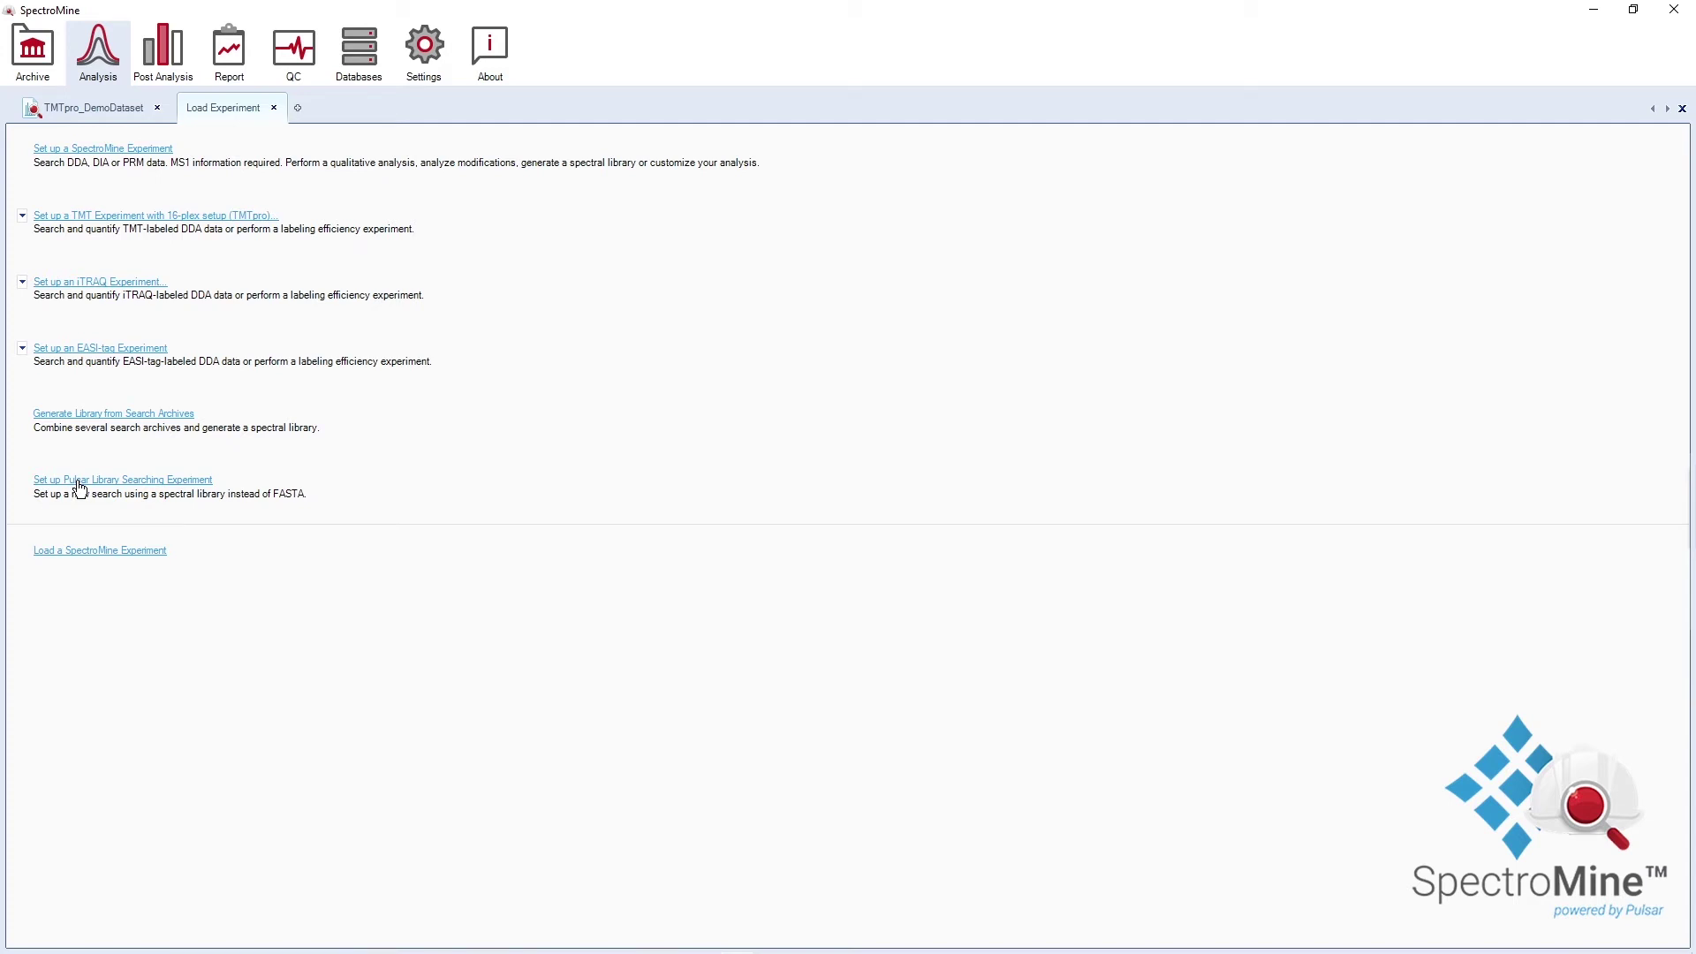
left_click(22, 217)
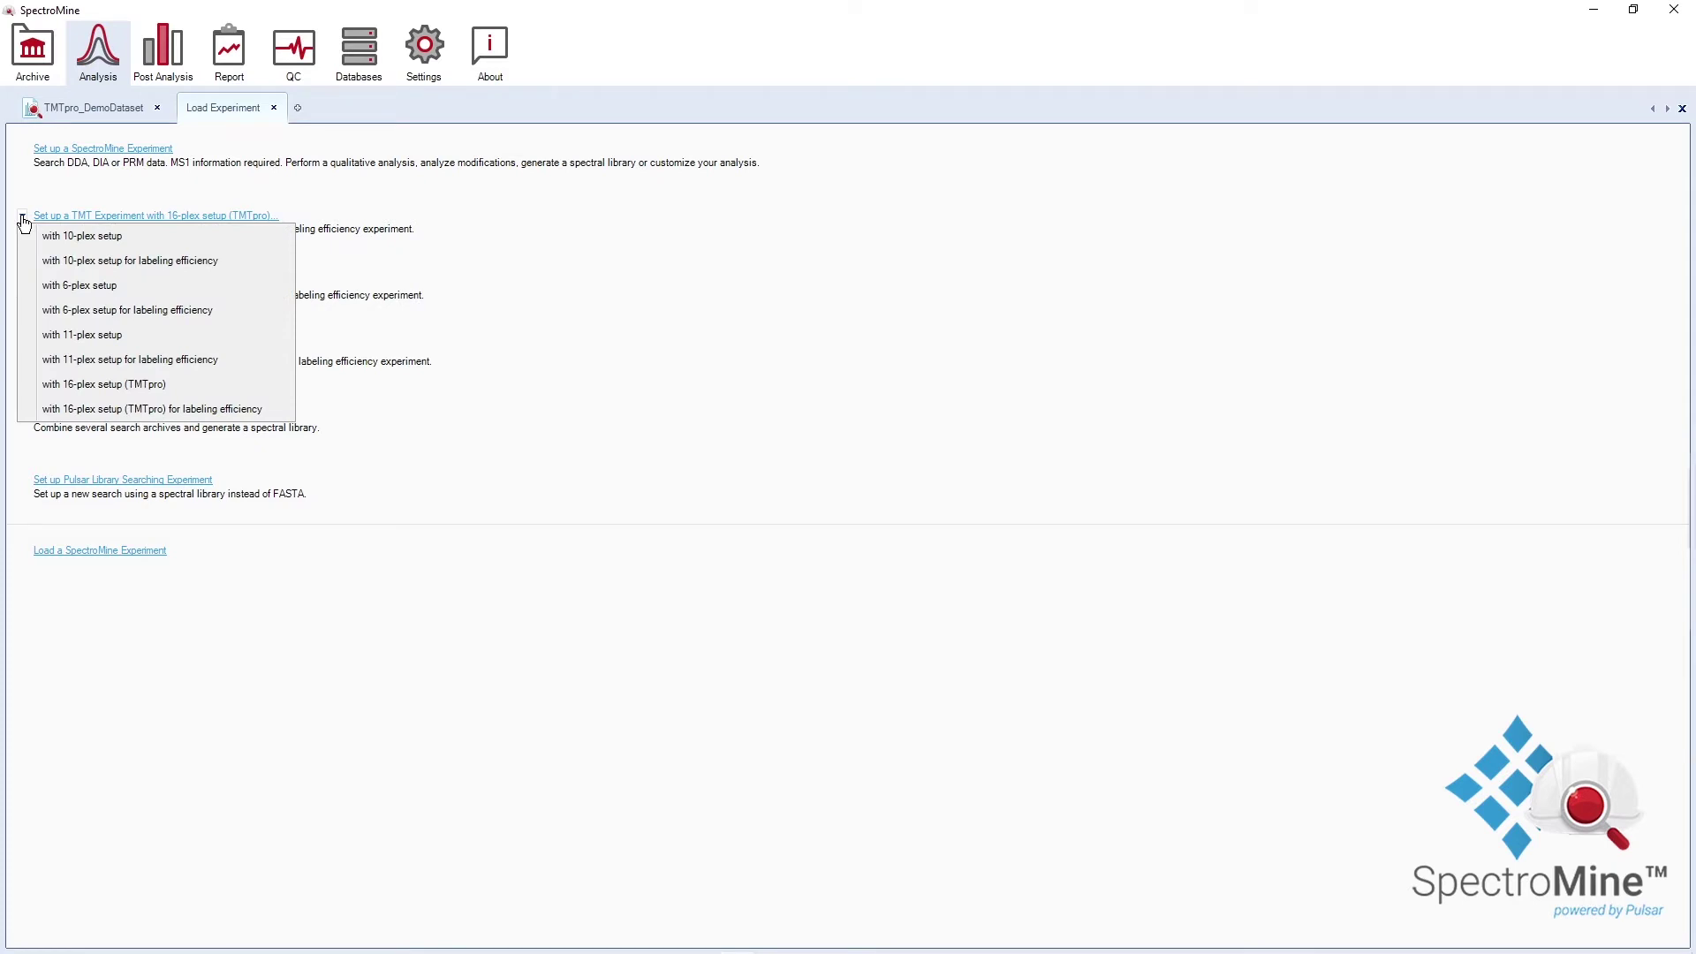
Start a TMTpro 16-plex experiment named 'demo' with all twelve raw files, keeping full run names.
left_click(86, 387)
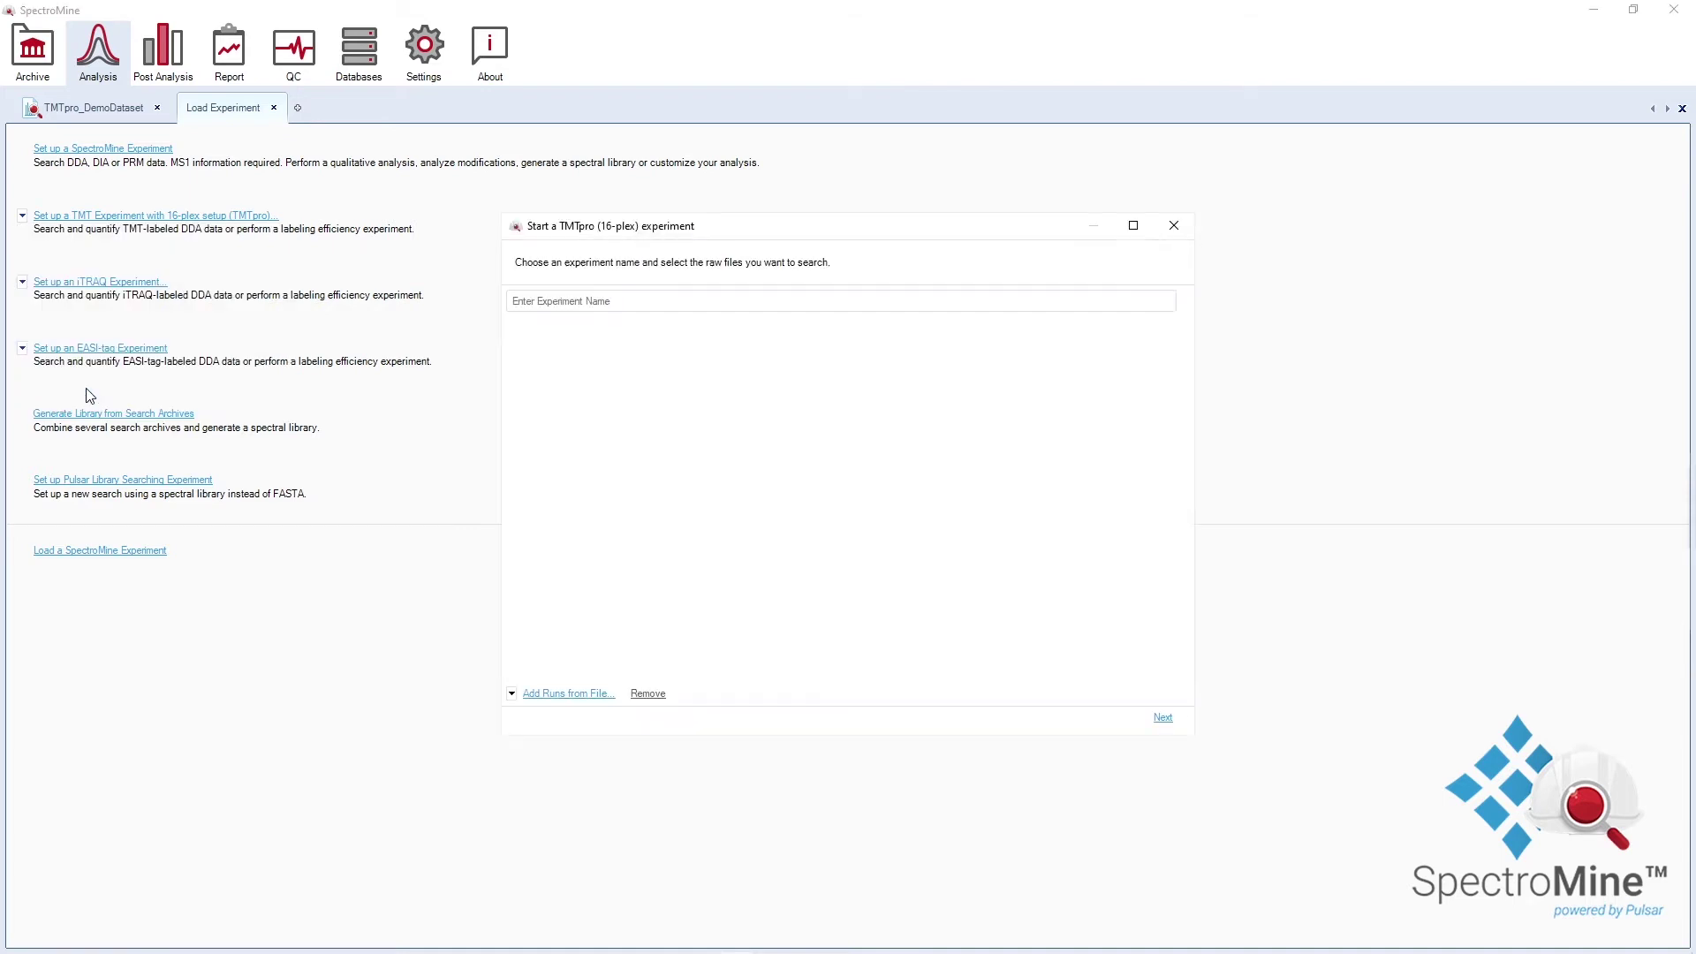
left_click(551, 303)
type("demo")
left_click(587, 694)
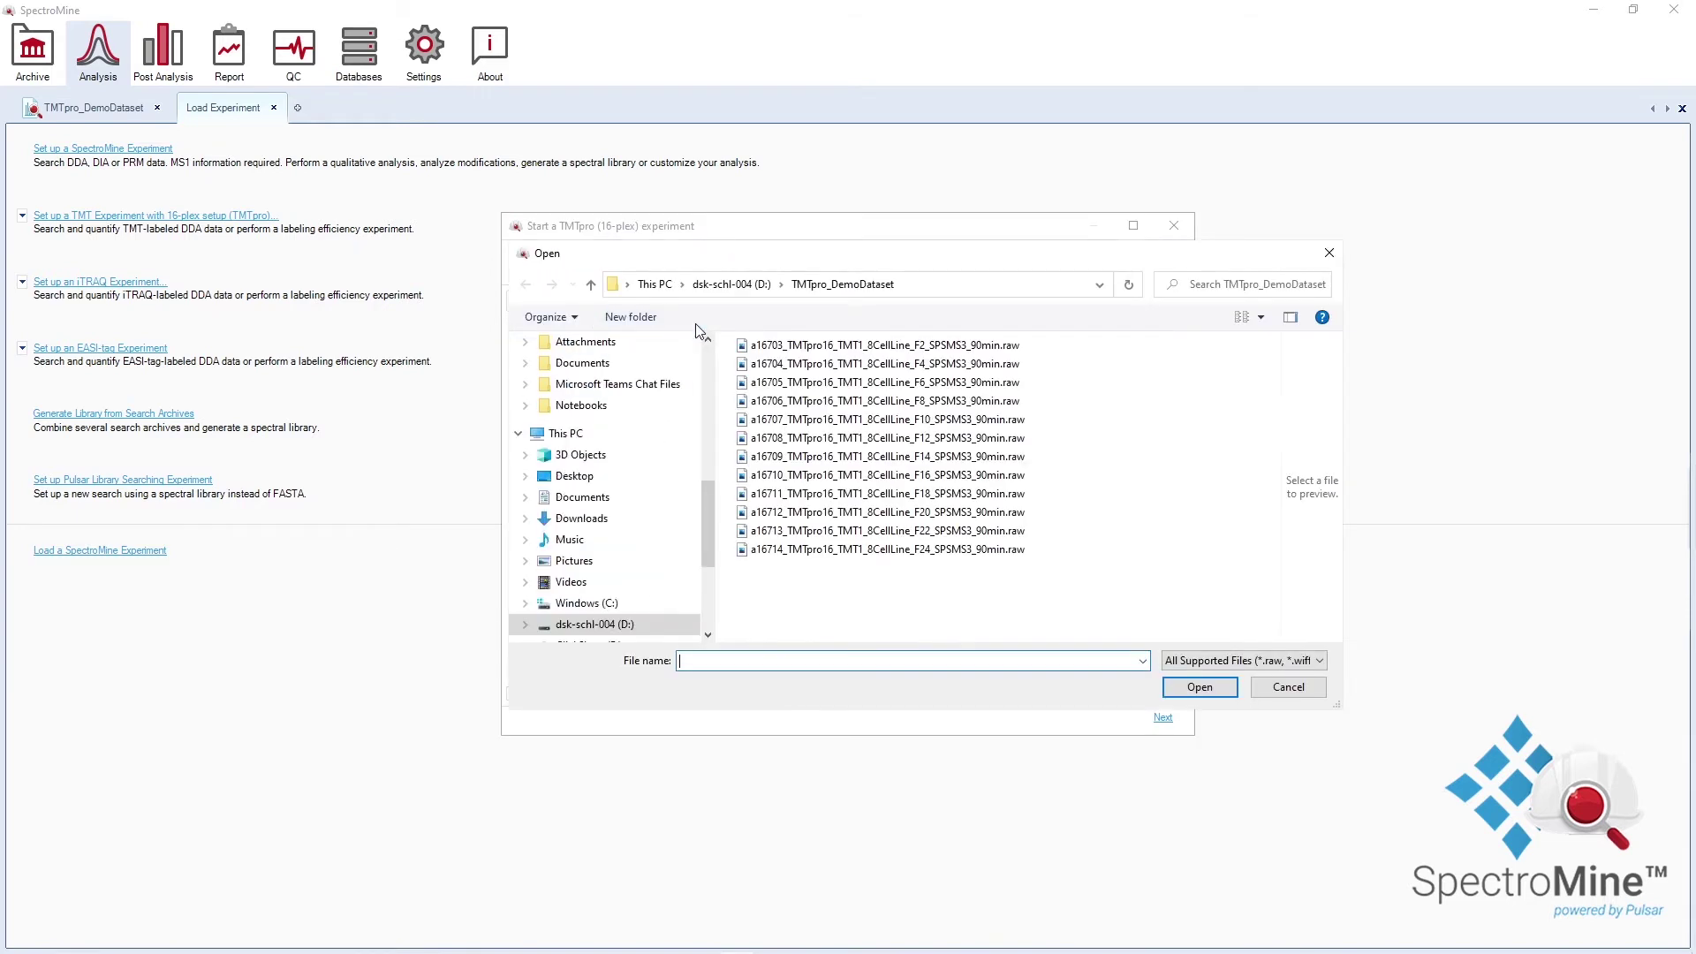
left_click(760, 347)
left_click(854, 549, "shift")
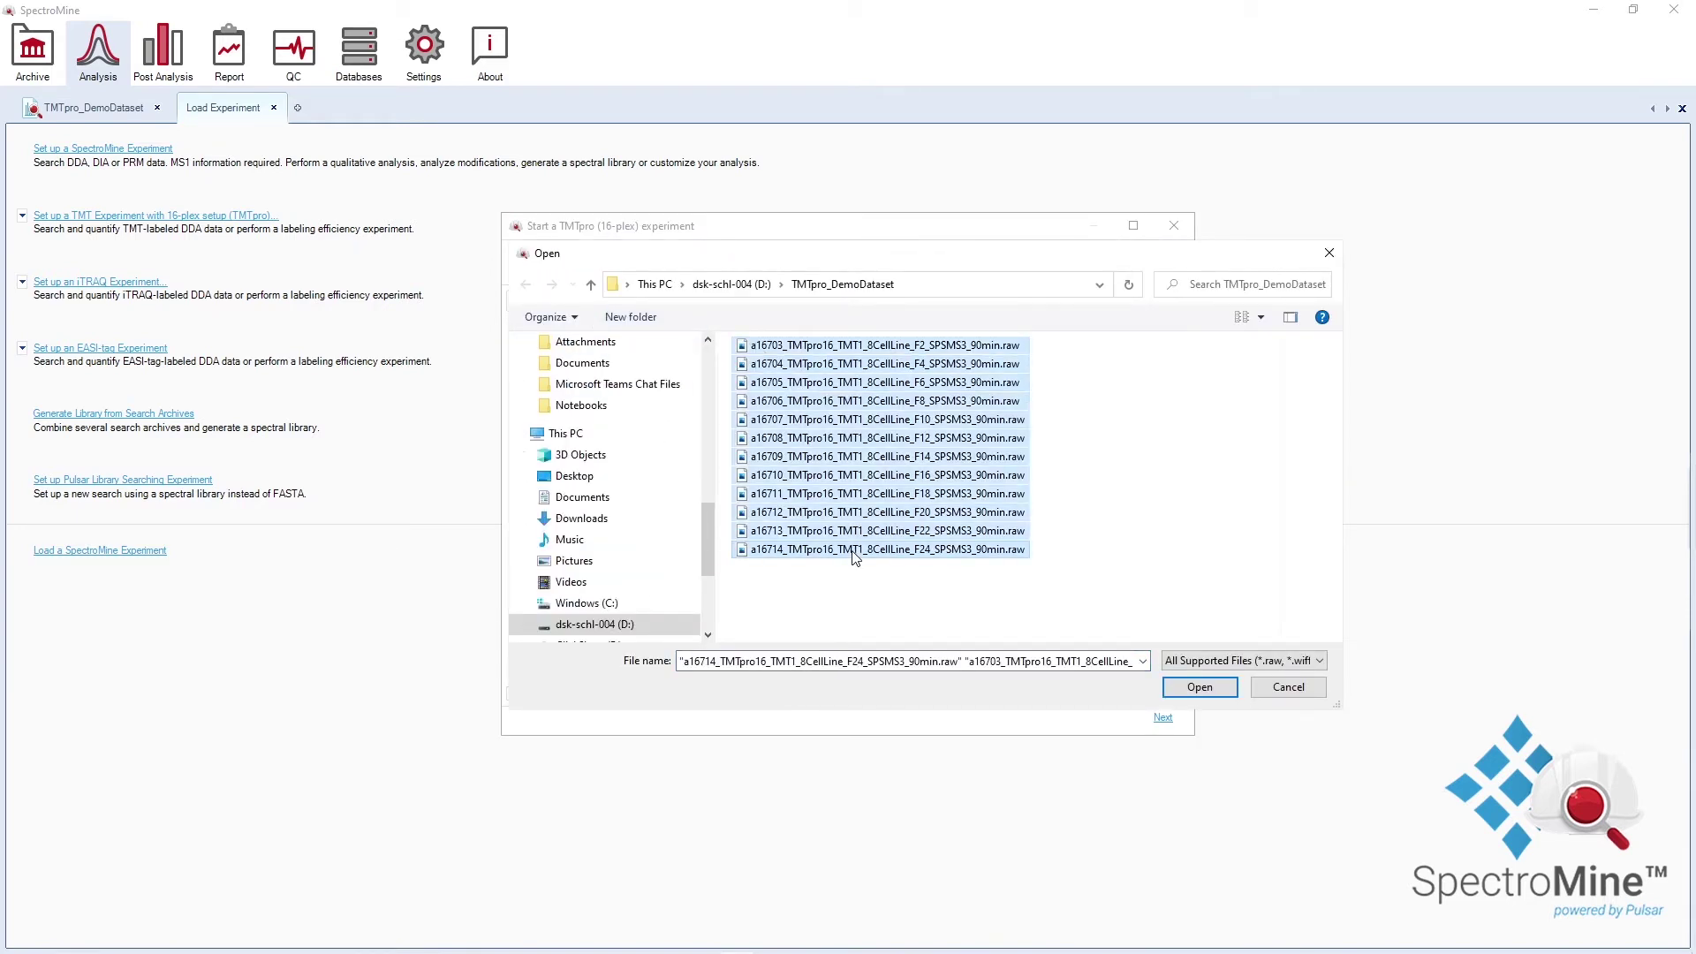
key("Return")
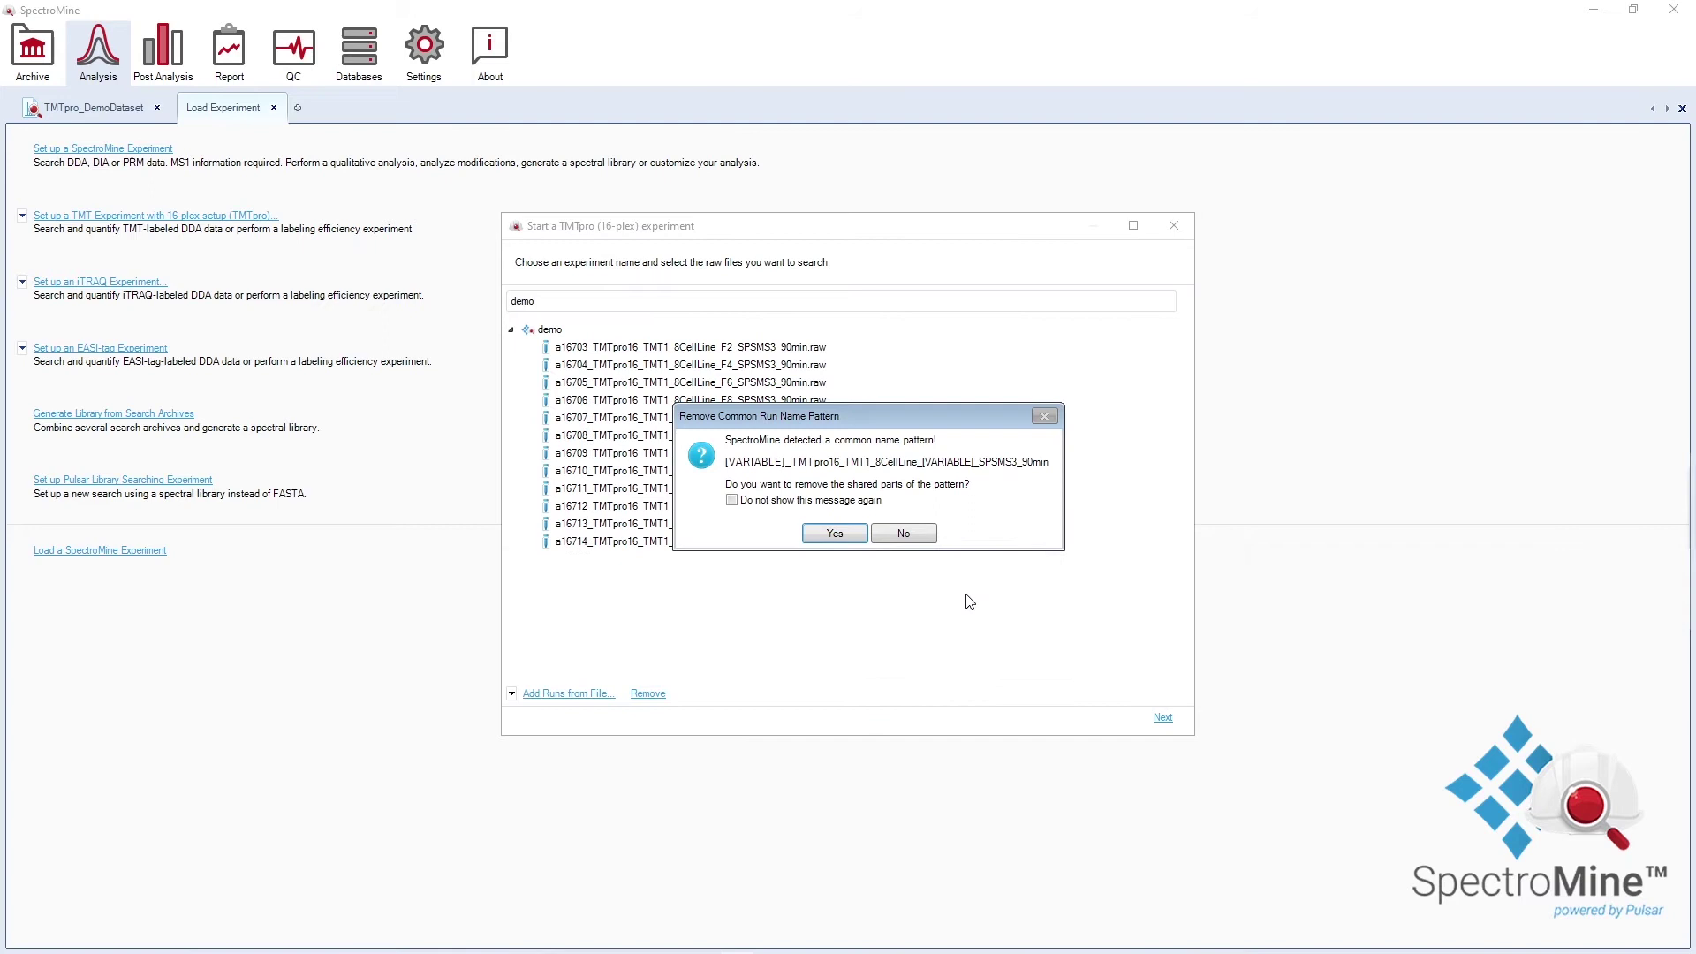
left_click(903, 534)
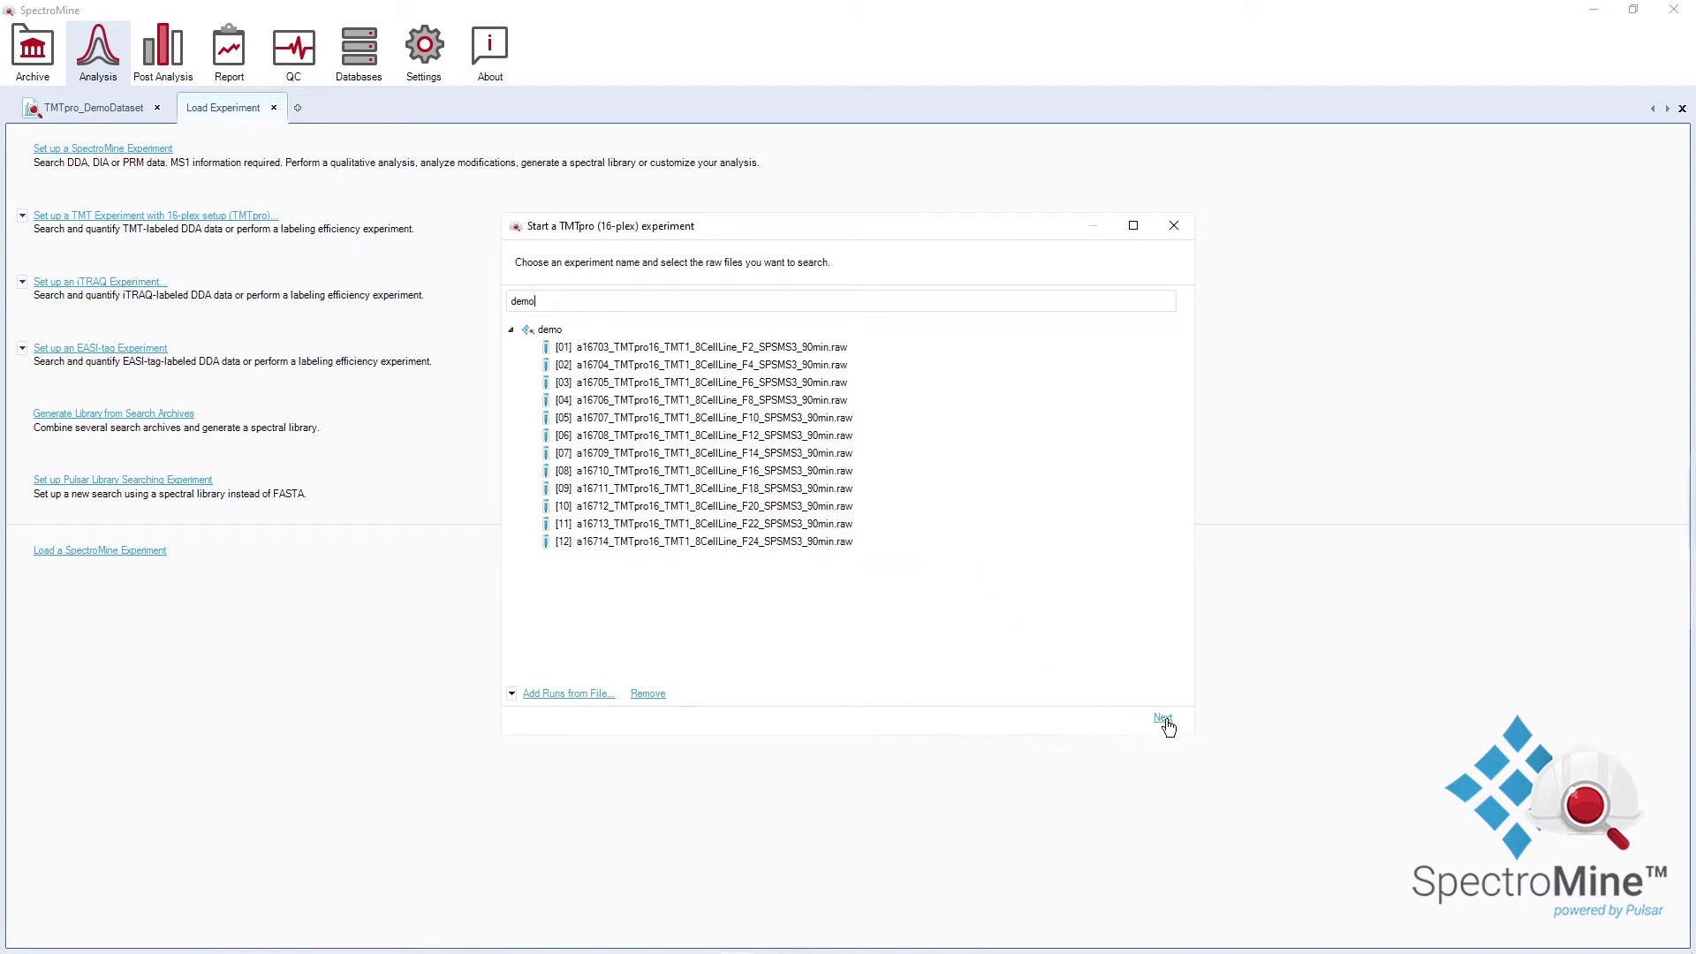
left_click(1164, 718)
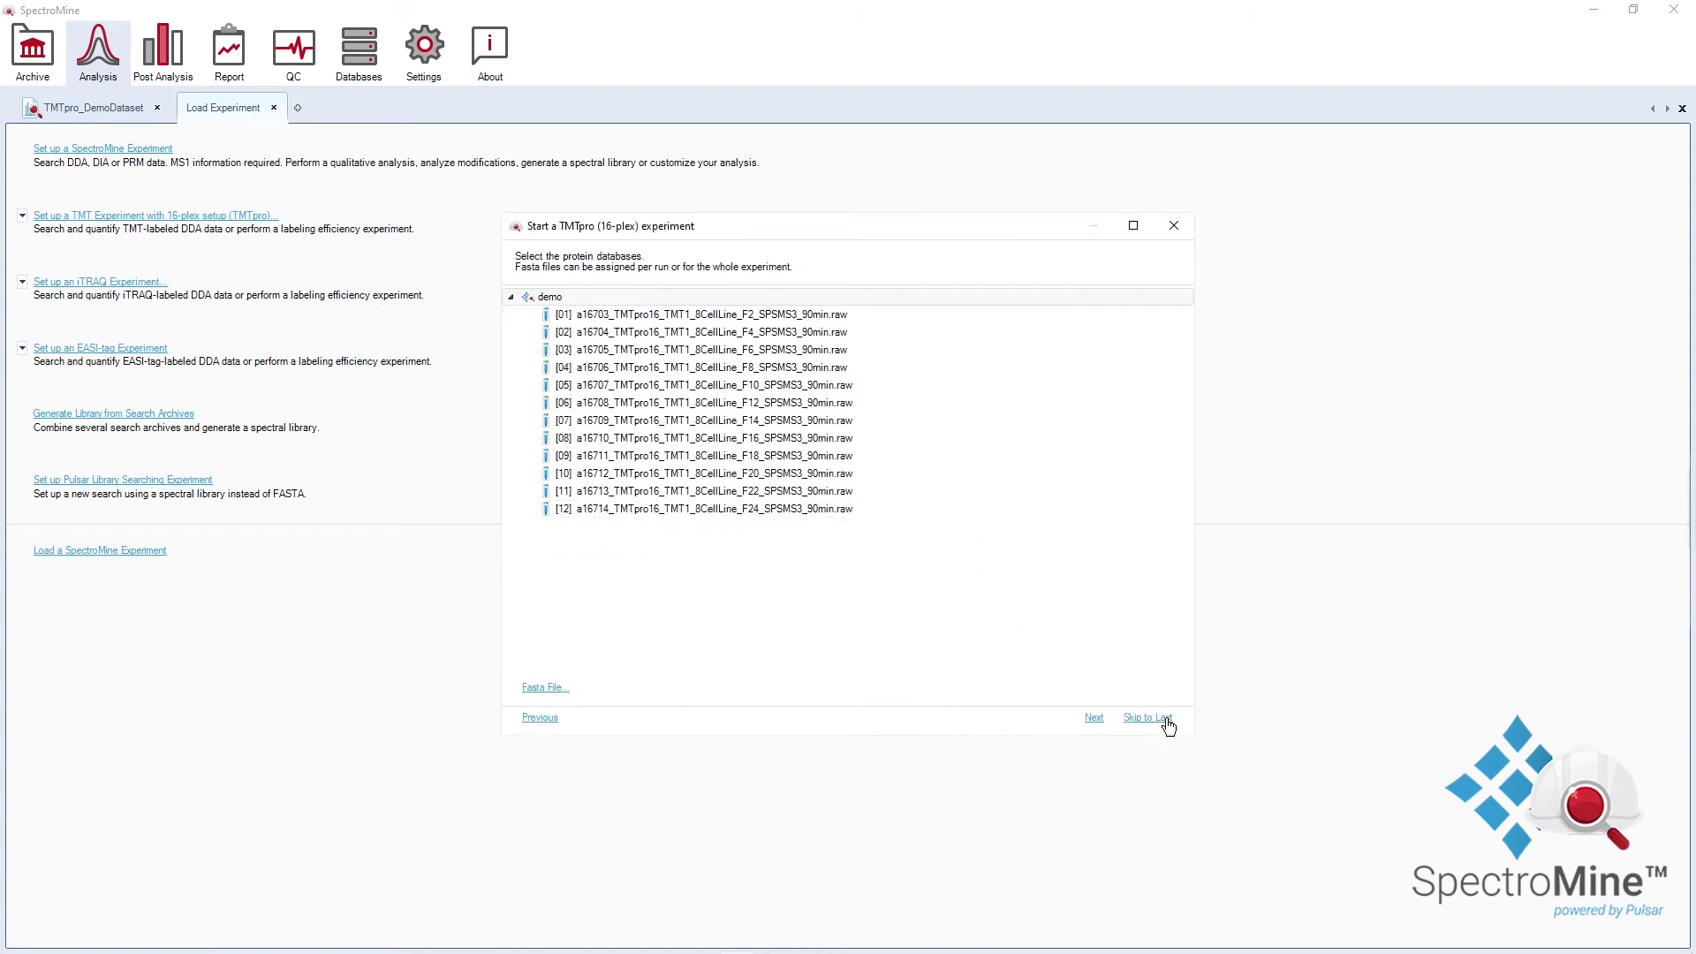
Assign the uniprot_sprot_2020-01-01_HUMAN FASTA to all runs.
left_click(543, 687)
left_click(518, 333)
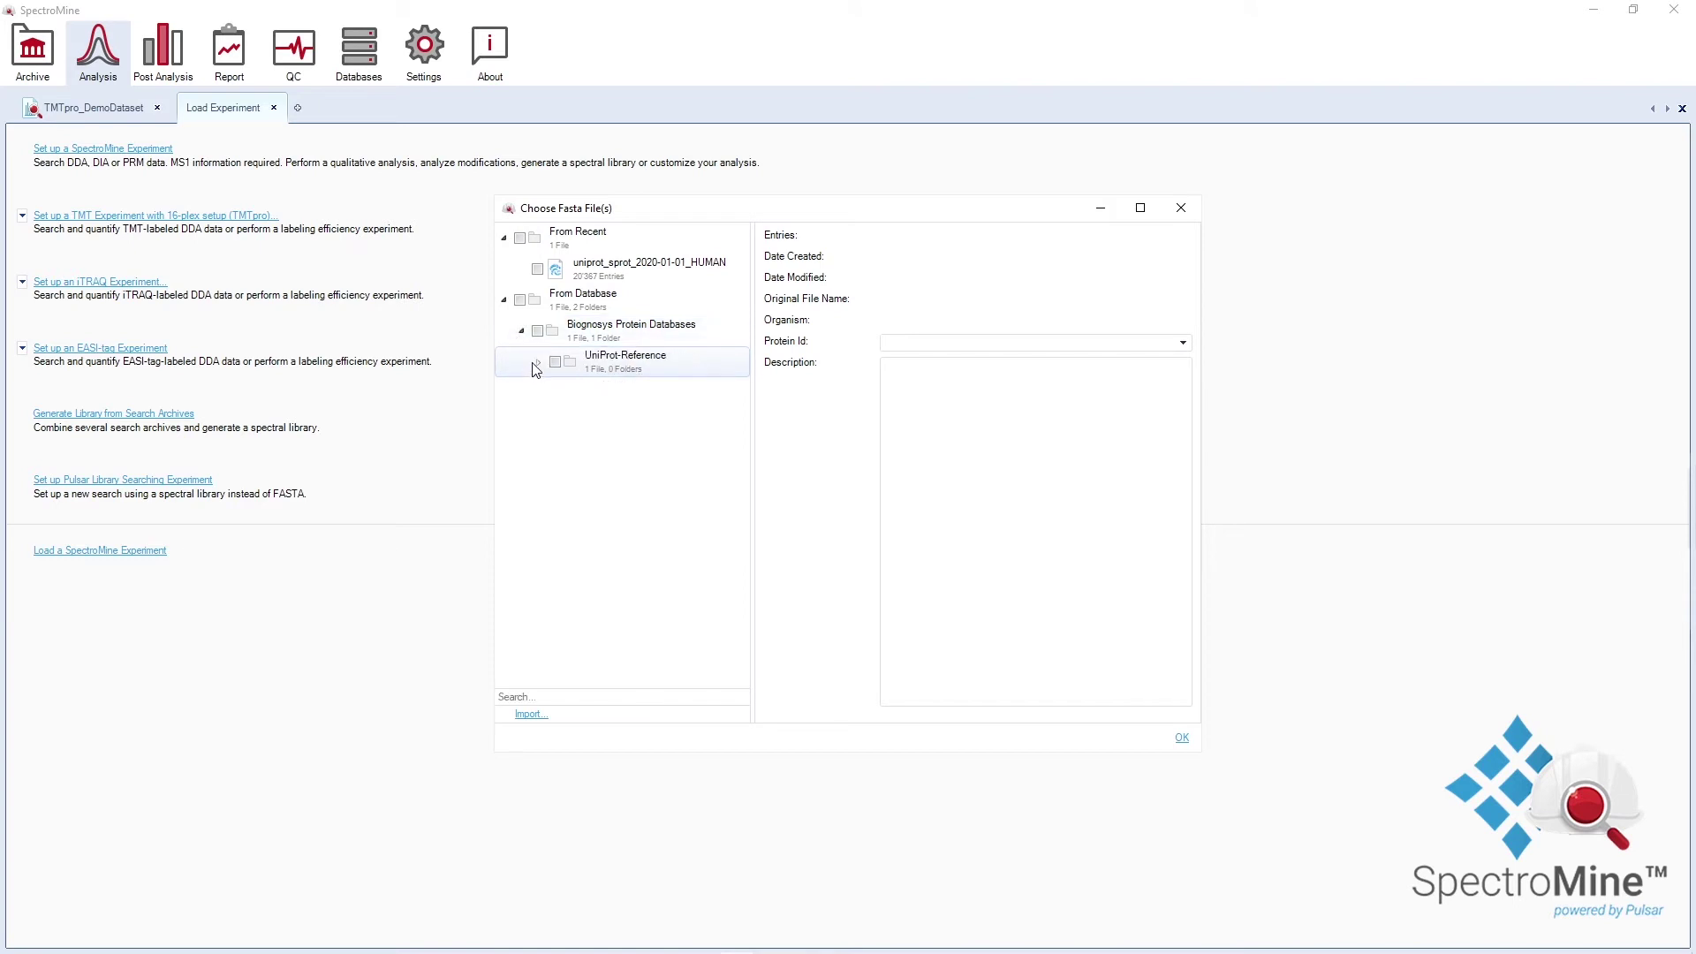
left_click(539, 362)
left_click(573, 393)
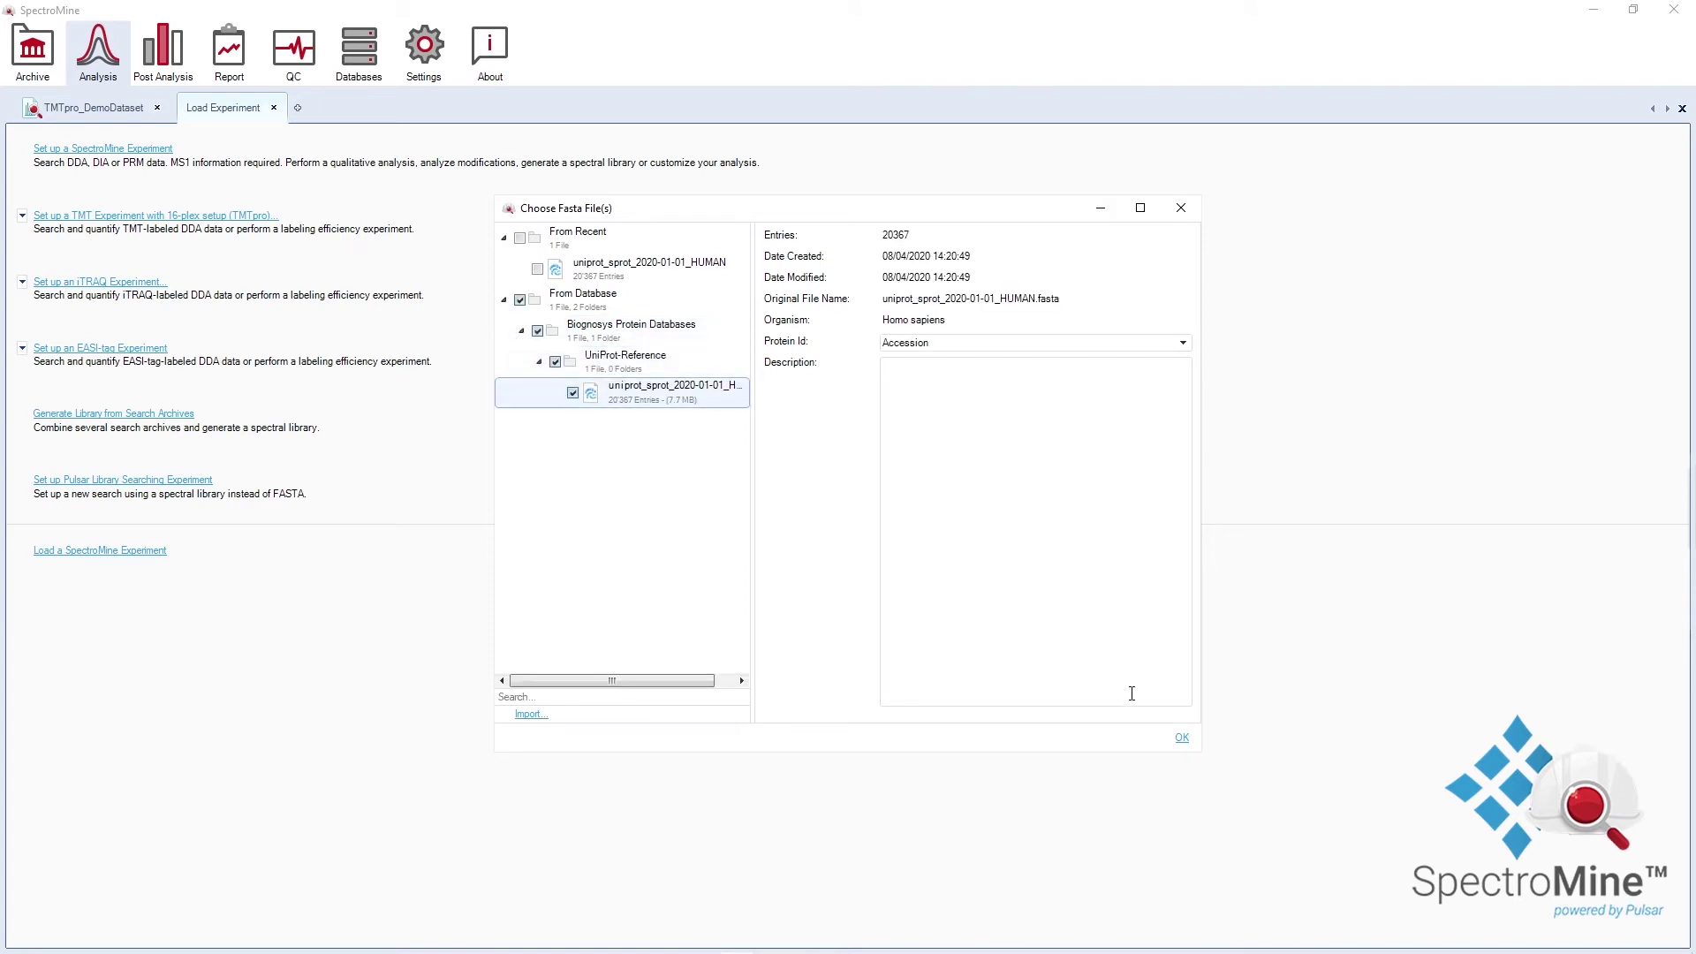
left_click(1182, 738)
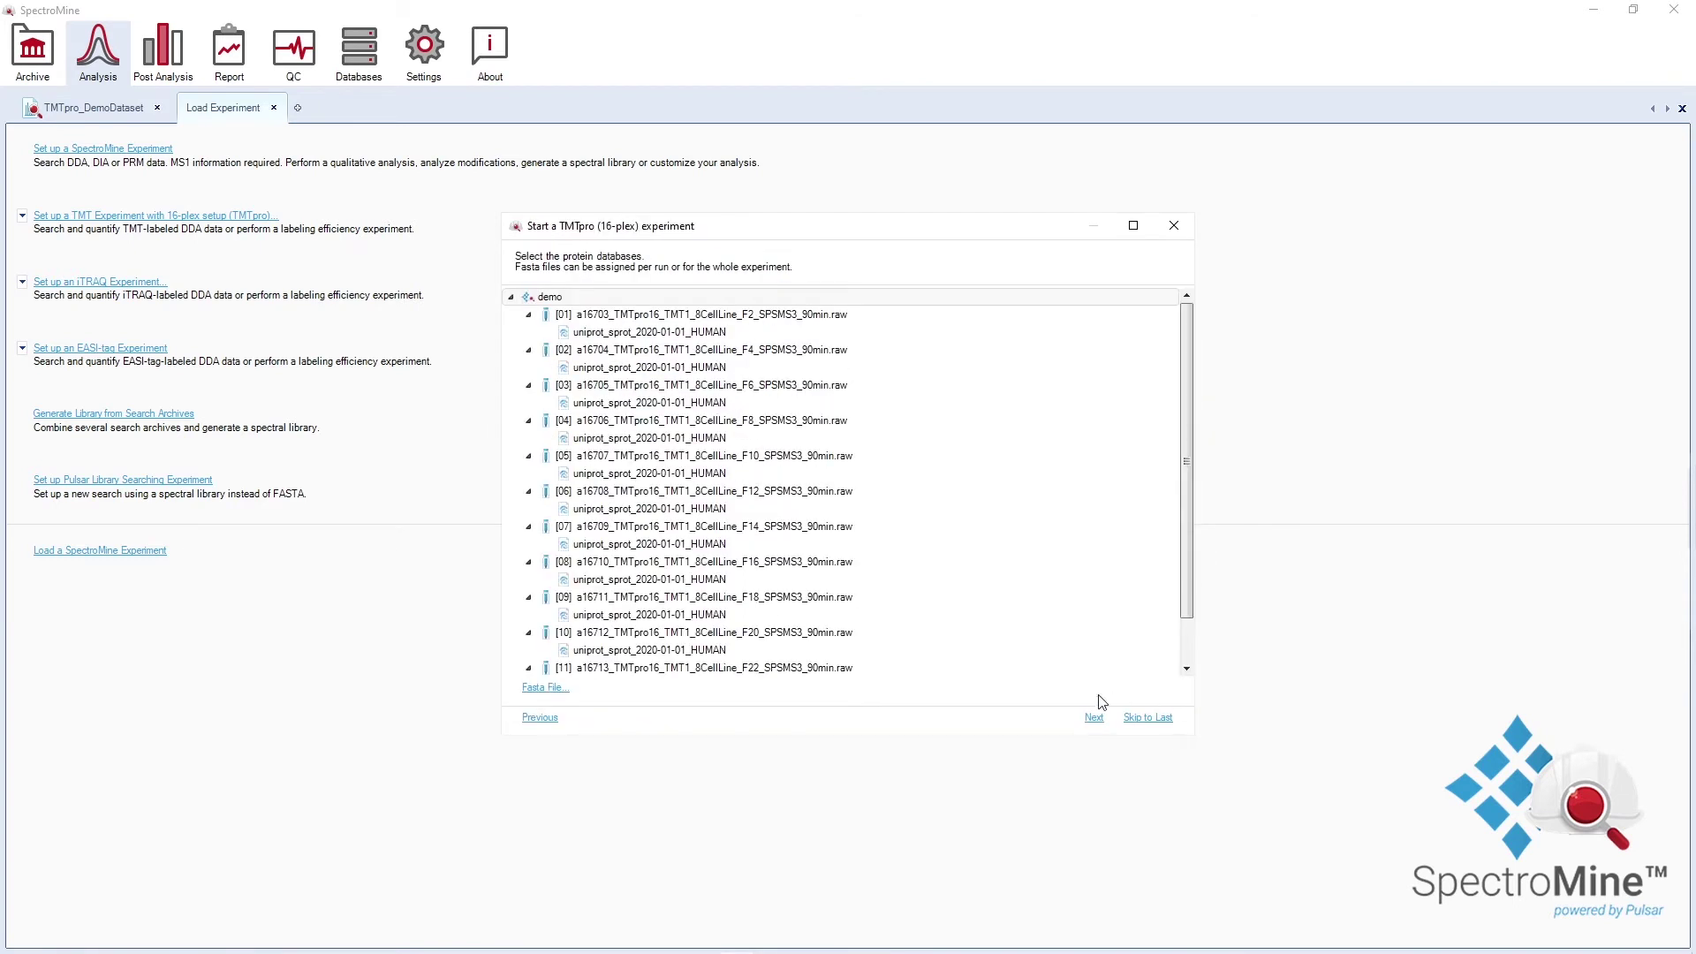
left_click(1092, 720)
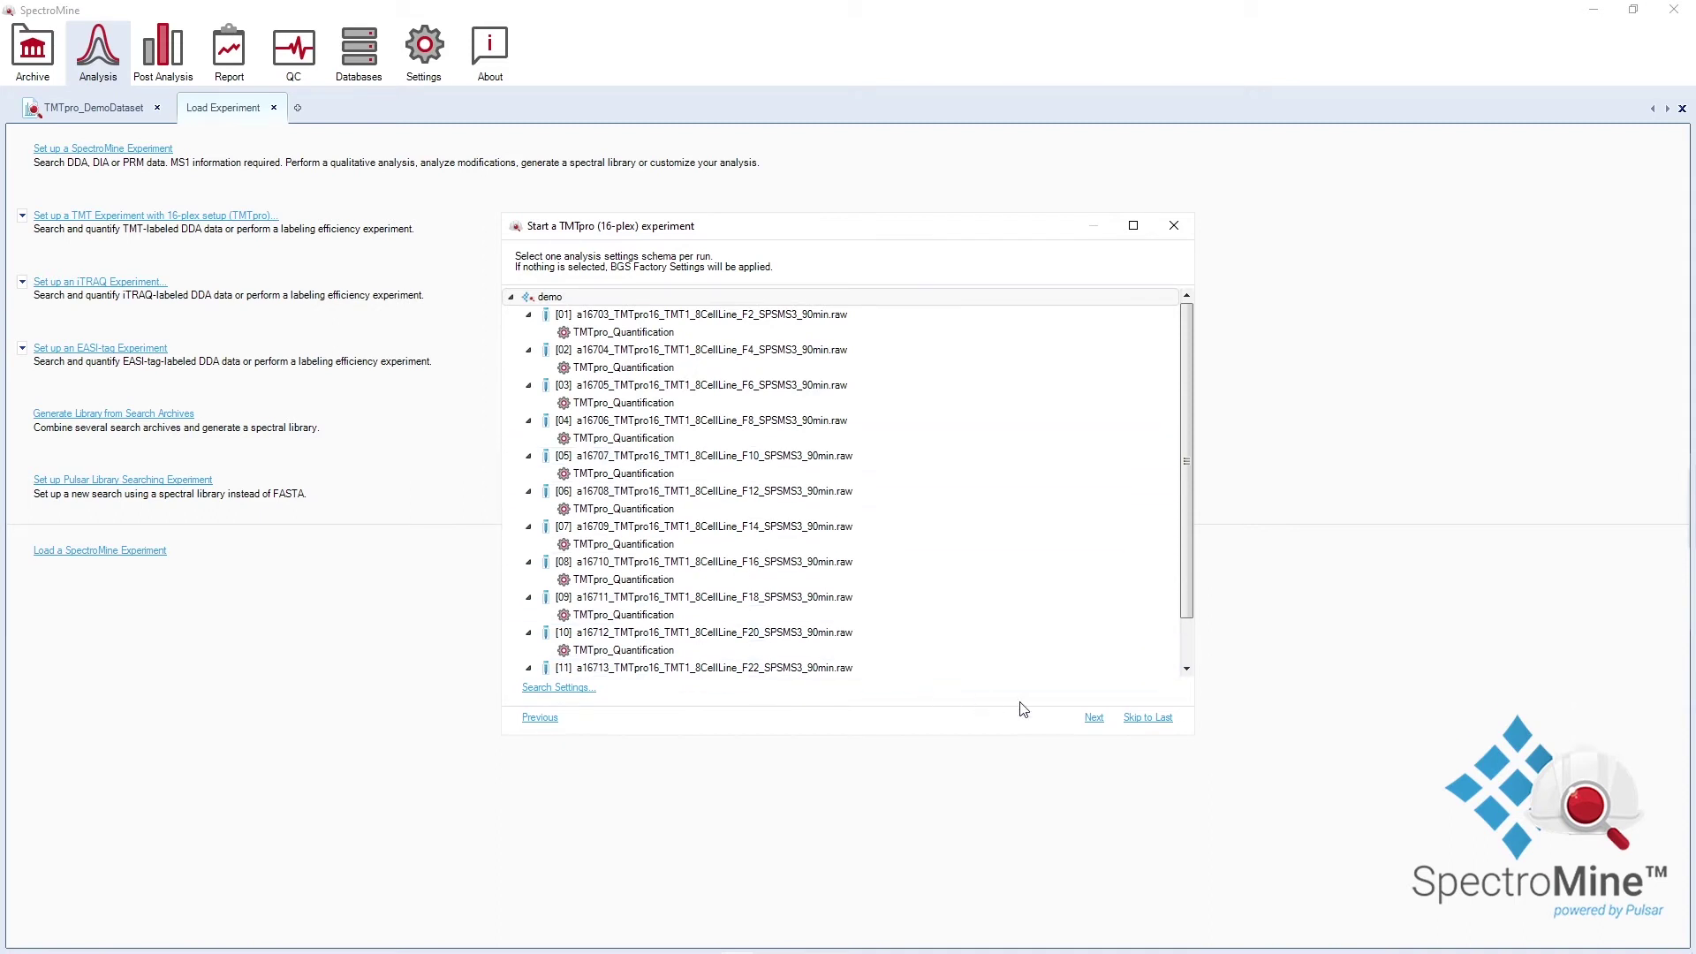
Pass the block assignment and apply the TMTpro quantification method to all runs.
left_click(1093, 718)
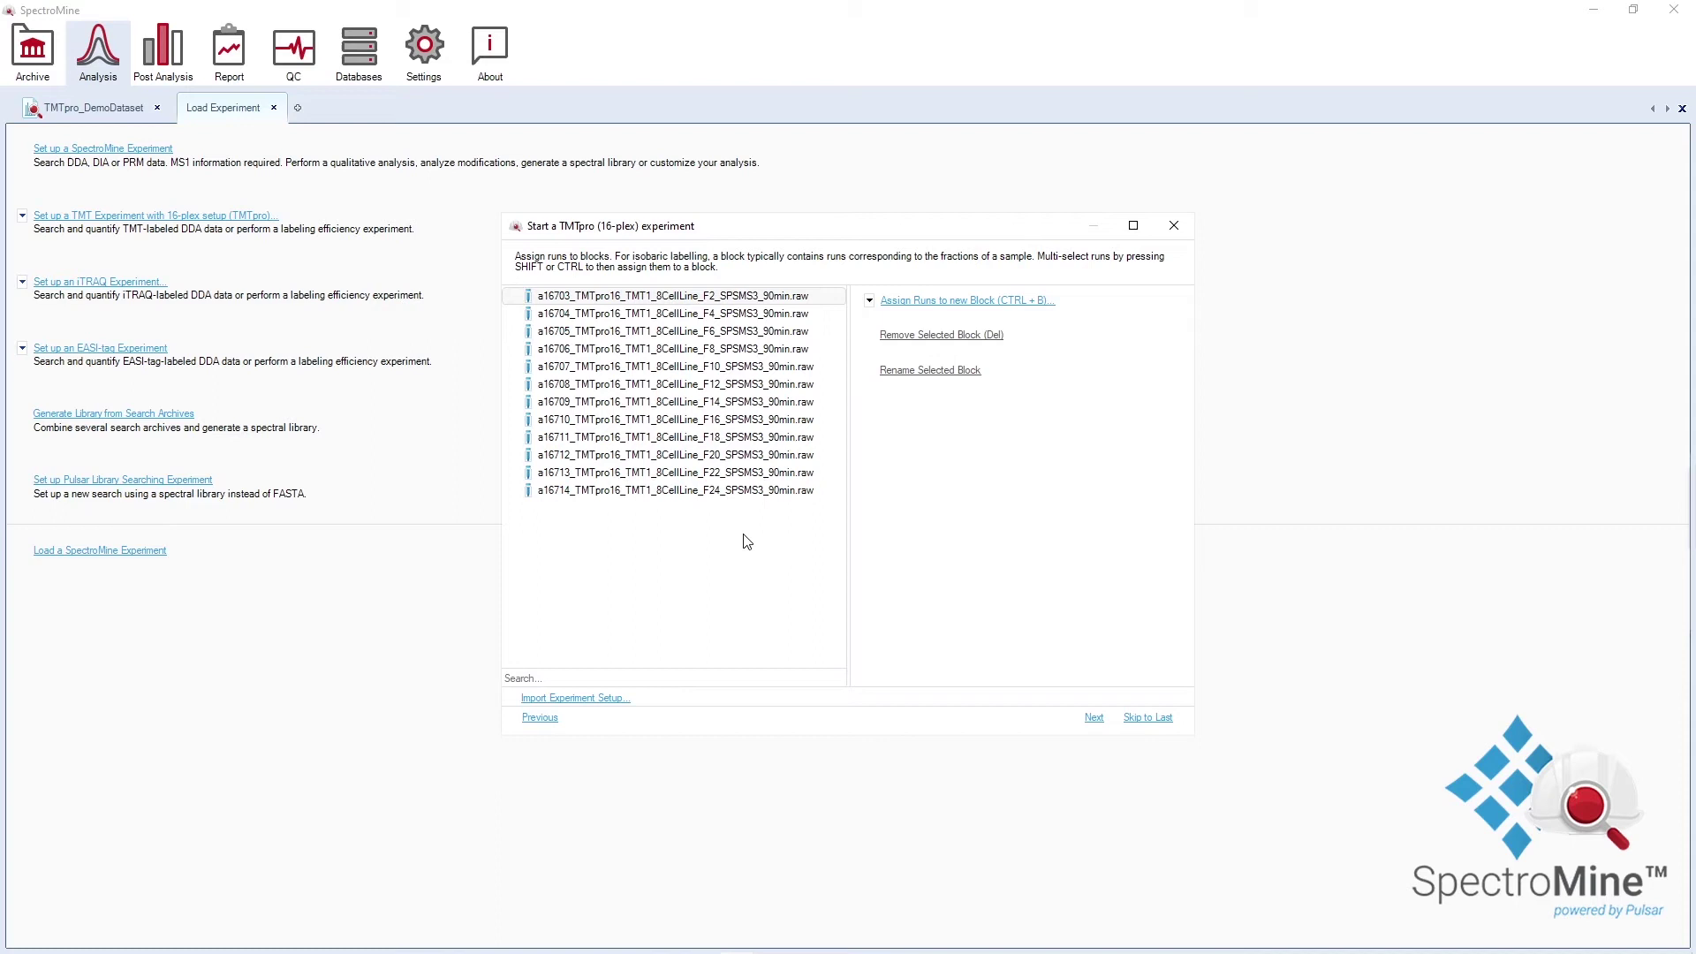
left_click(1094, 719)
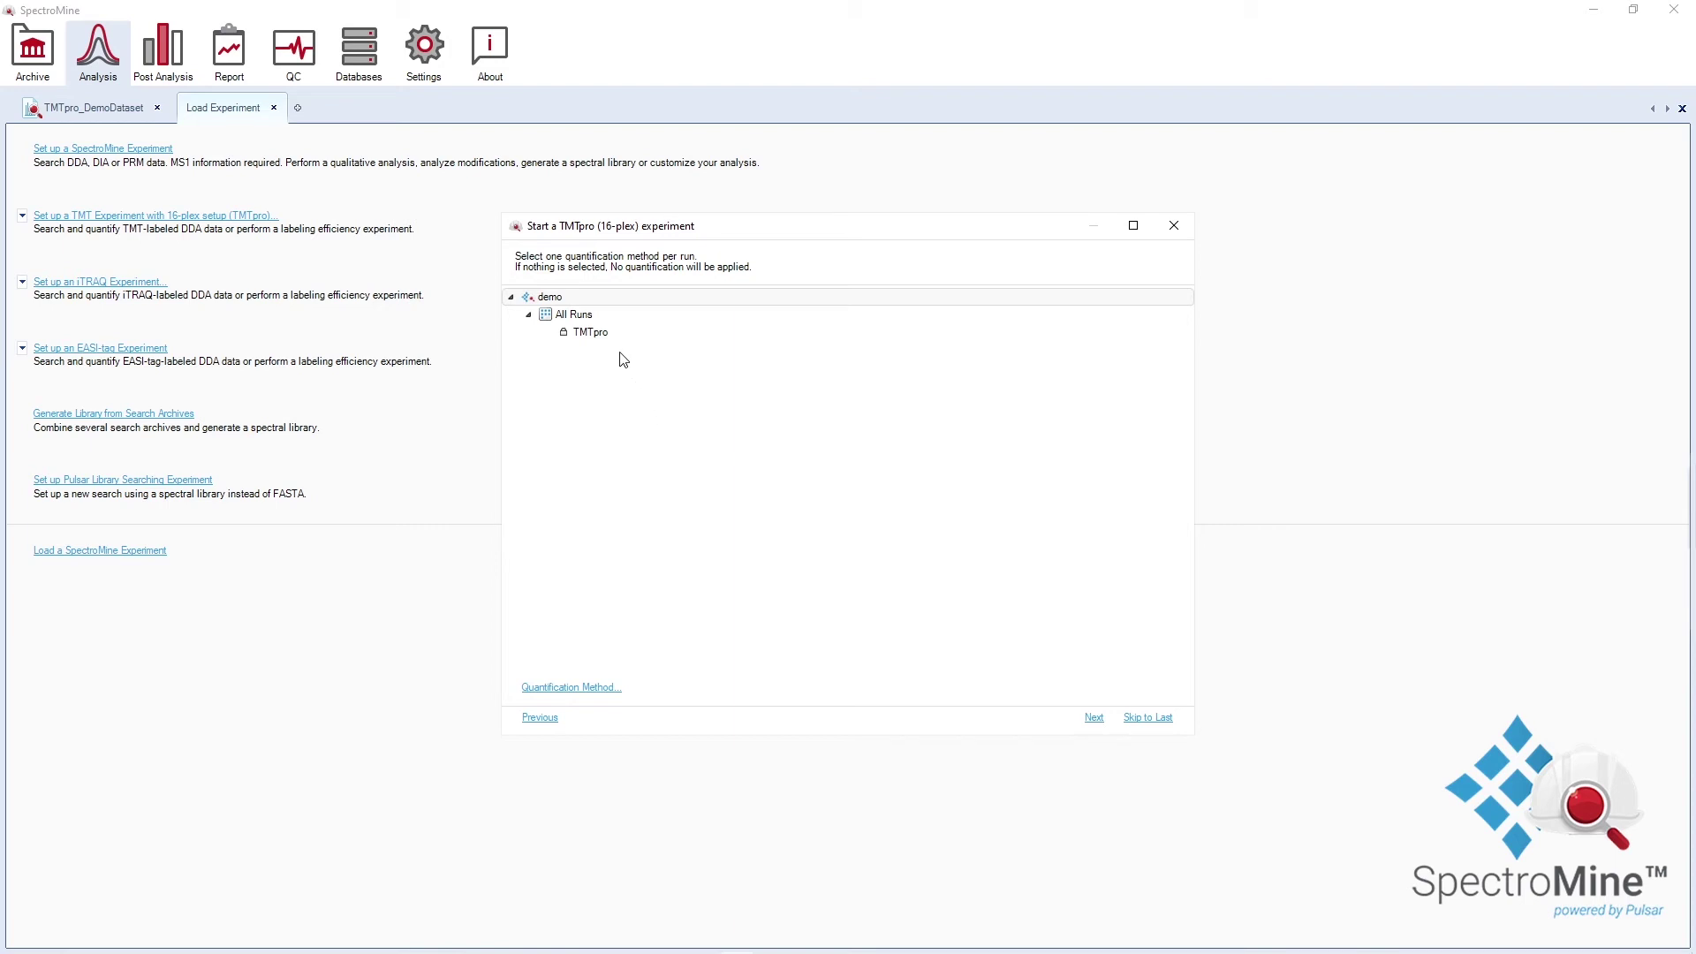
left_click(598, 689)
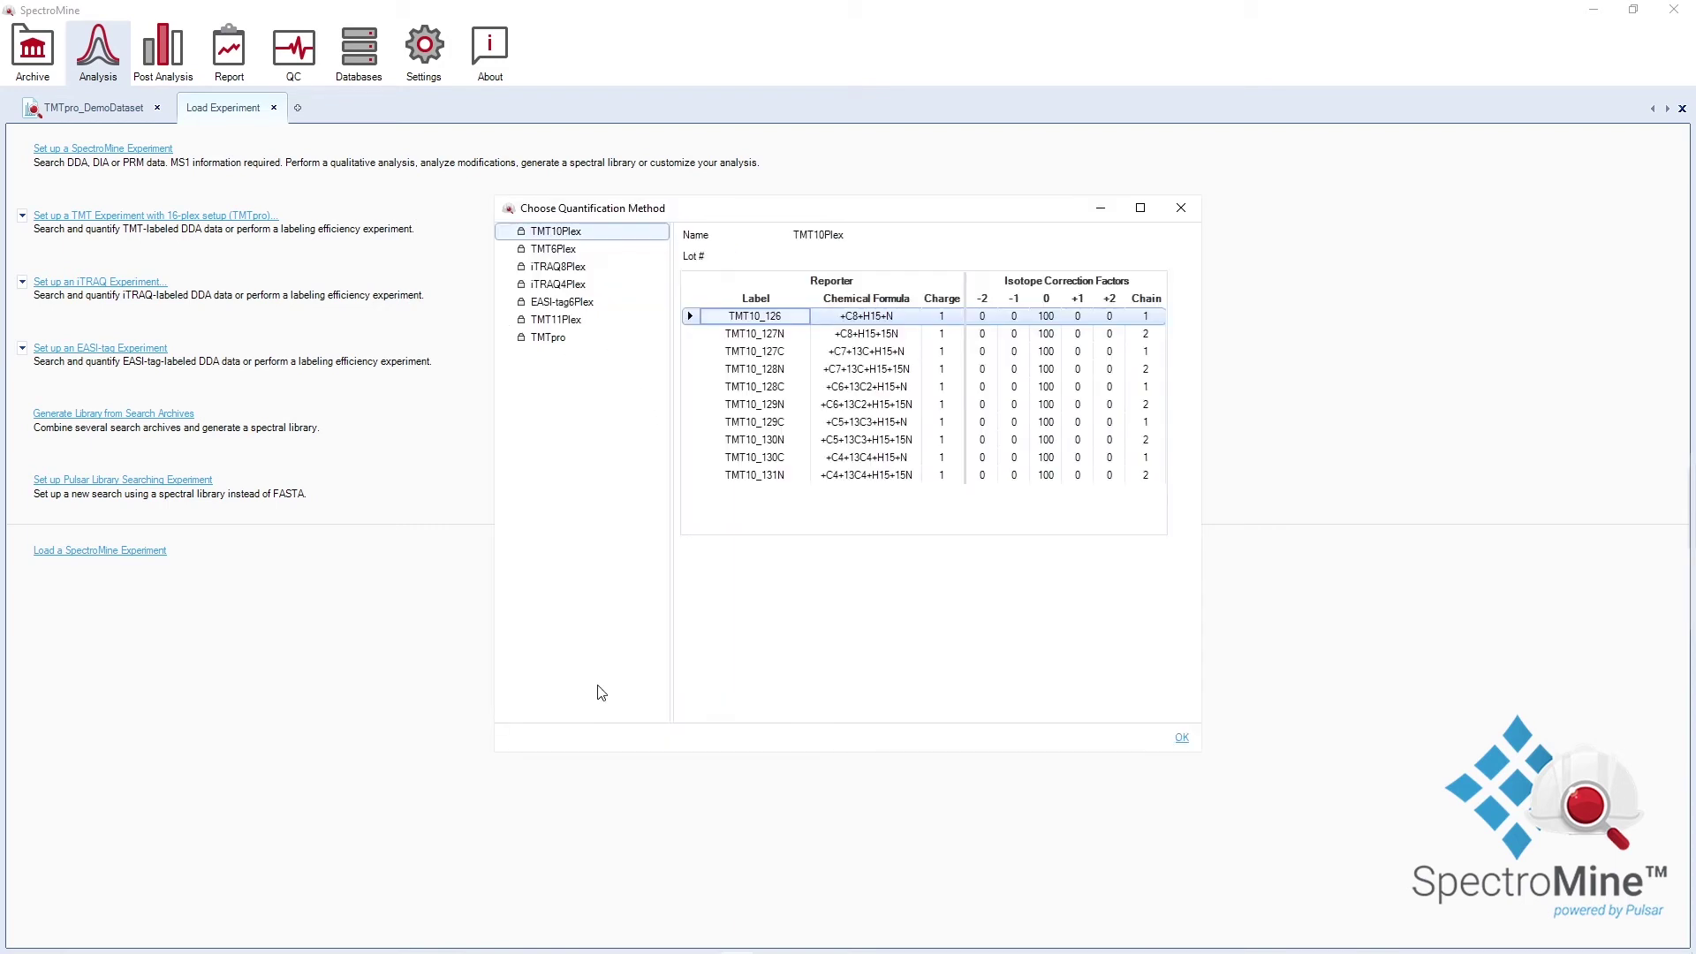
left_click(556, 341)
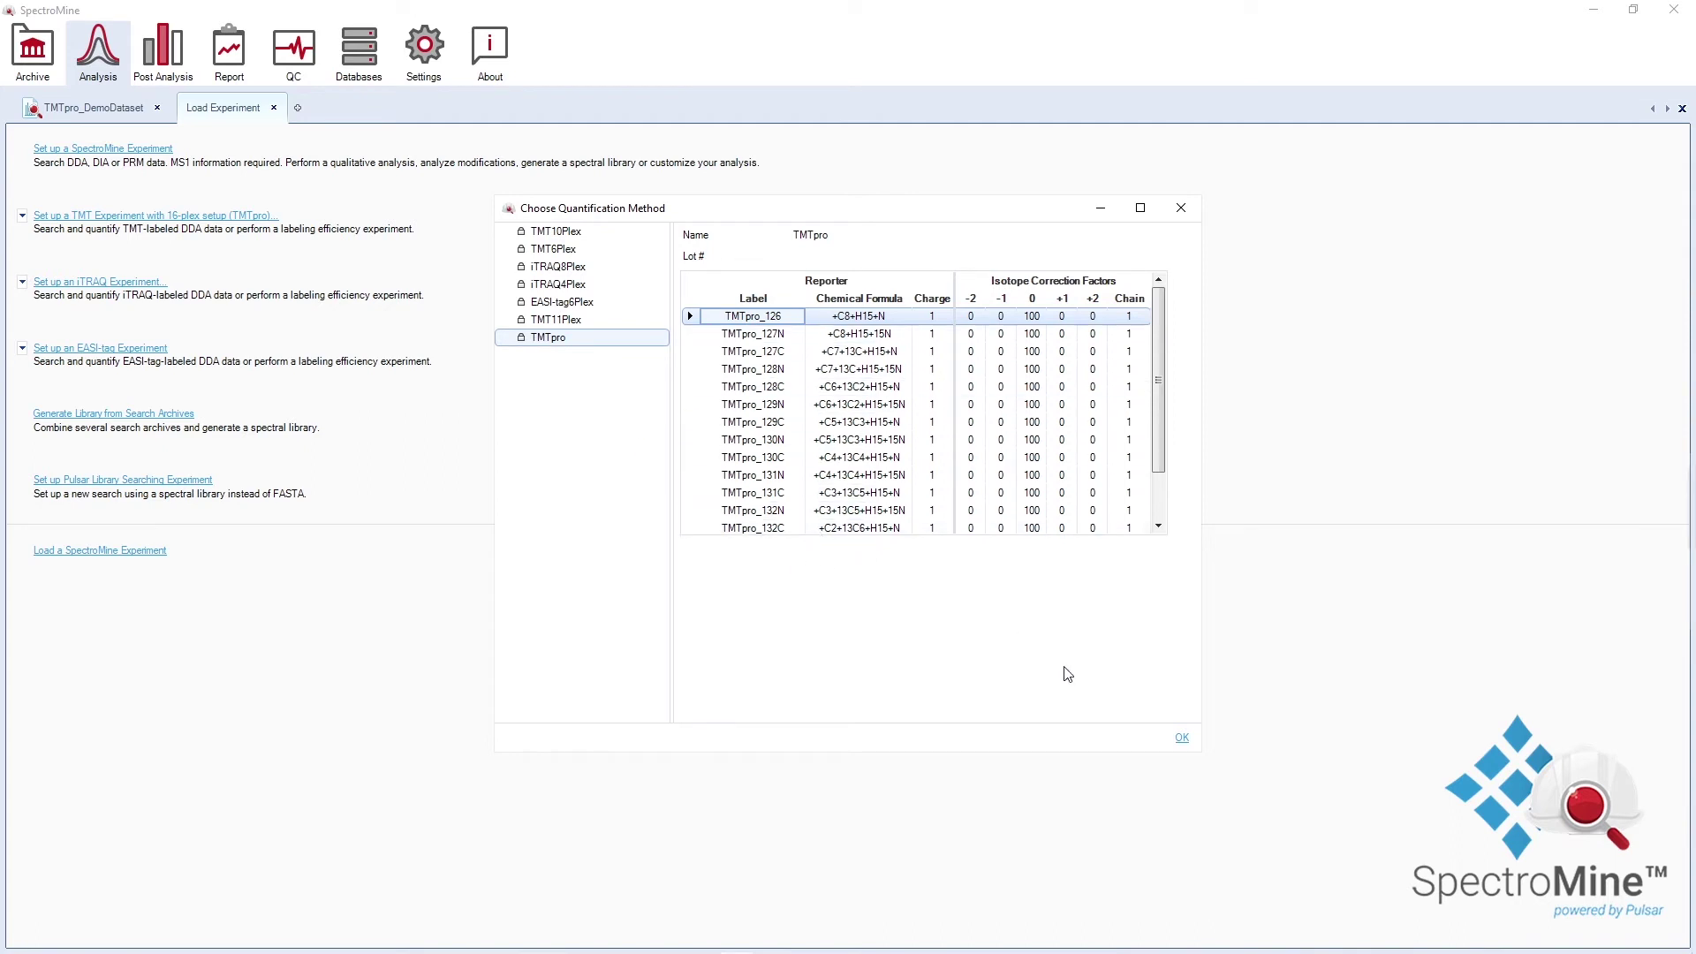
left_click(1180, 740)
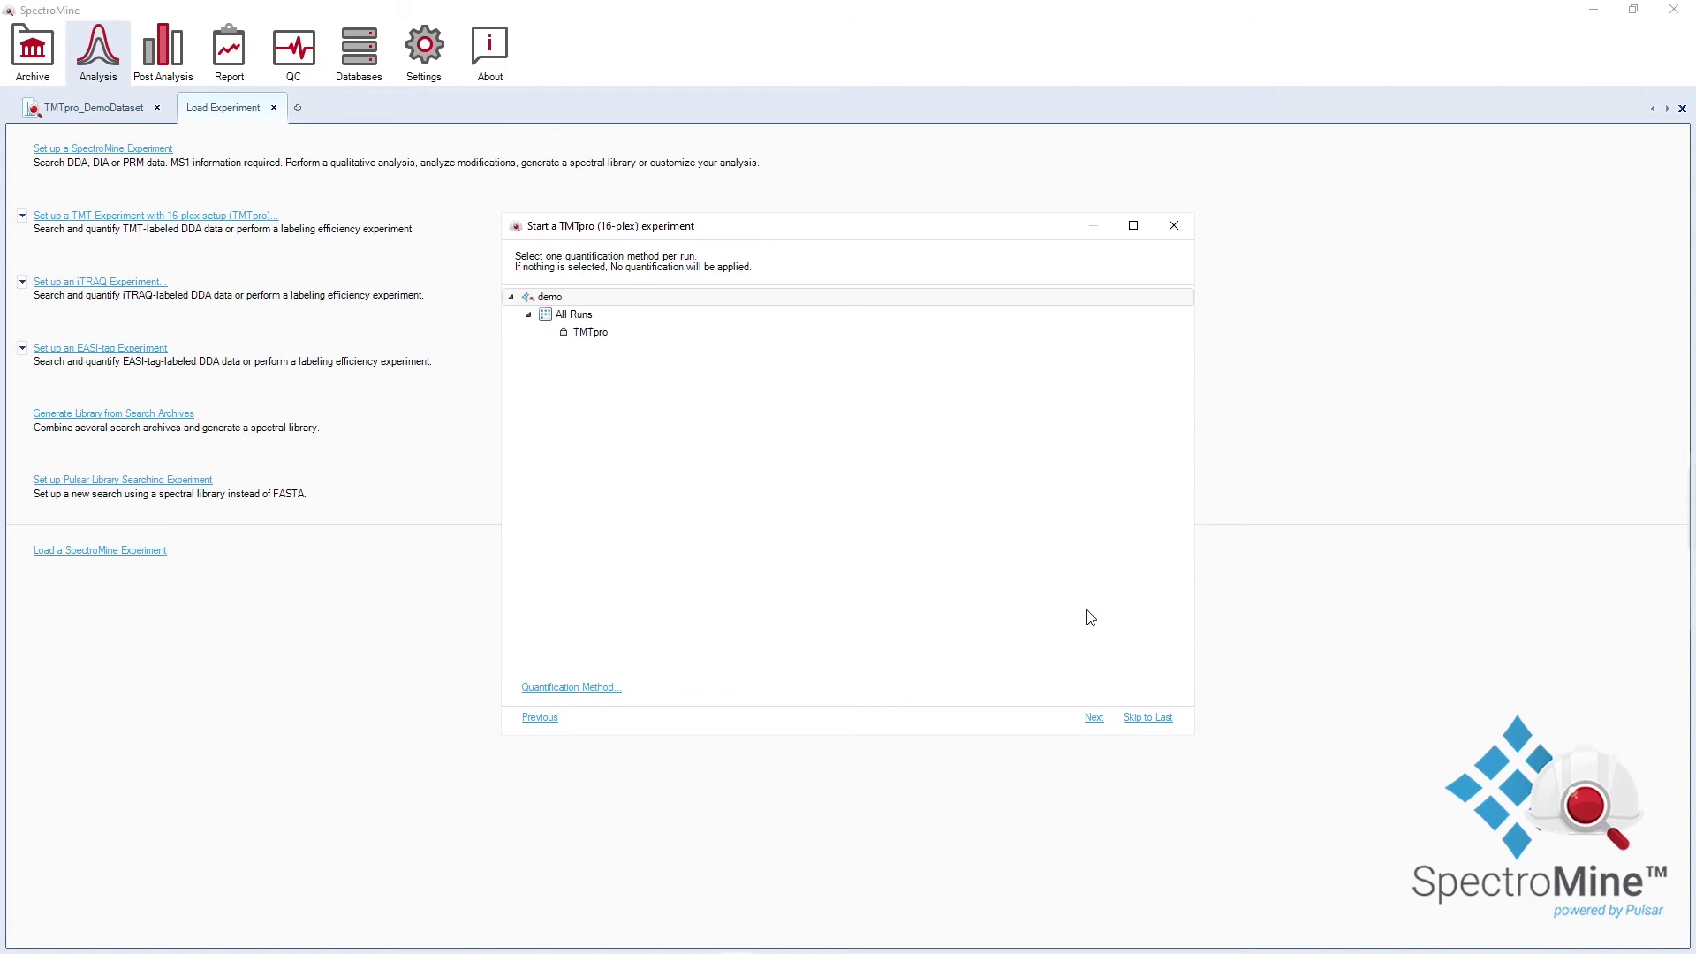
left_click(1094, 717)
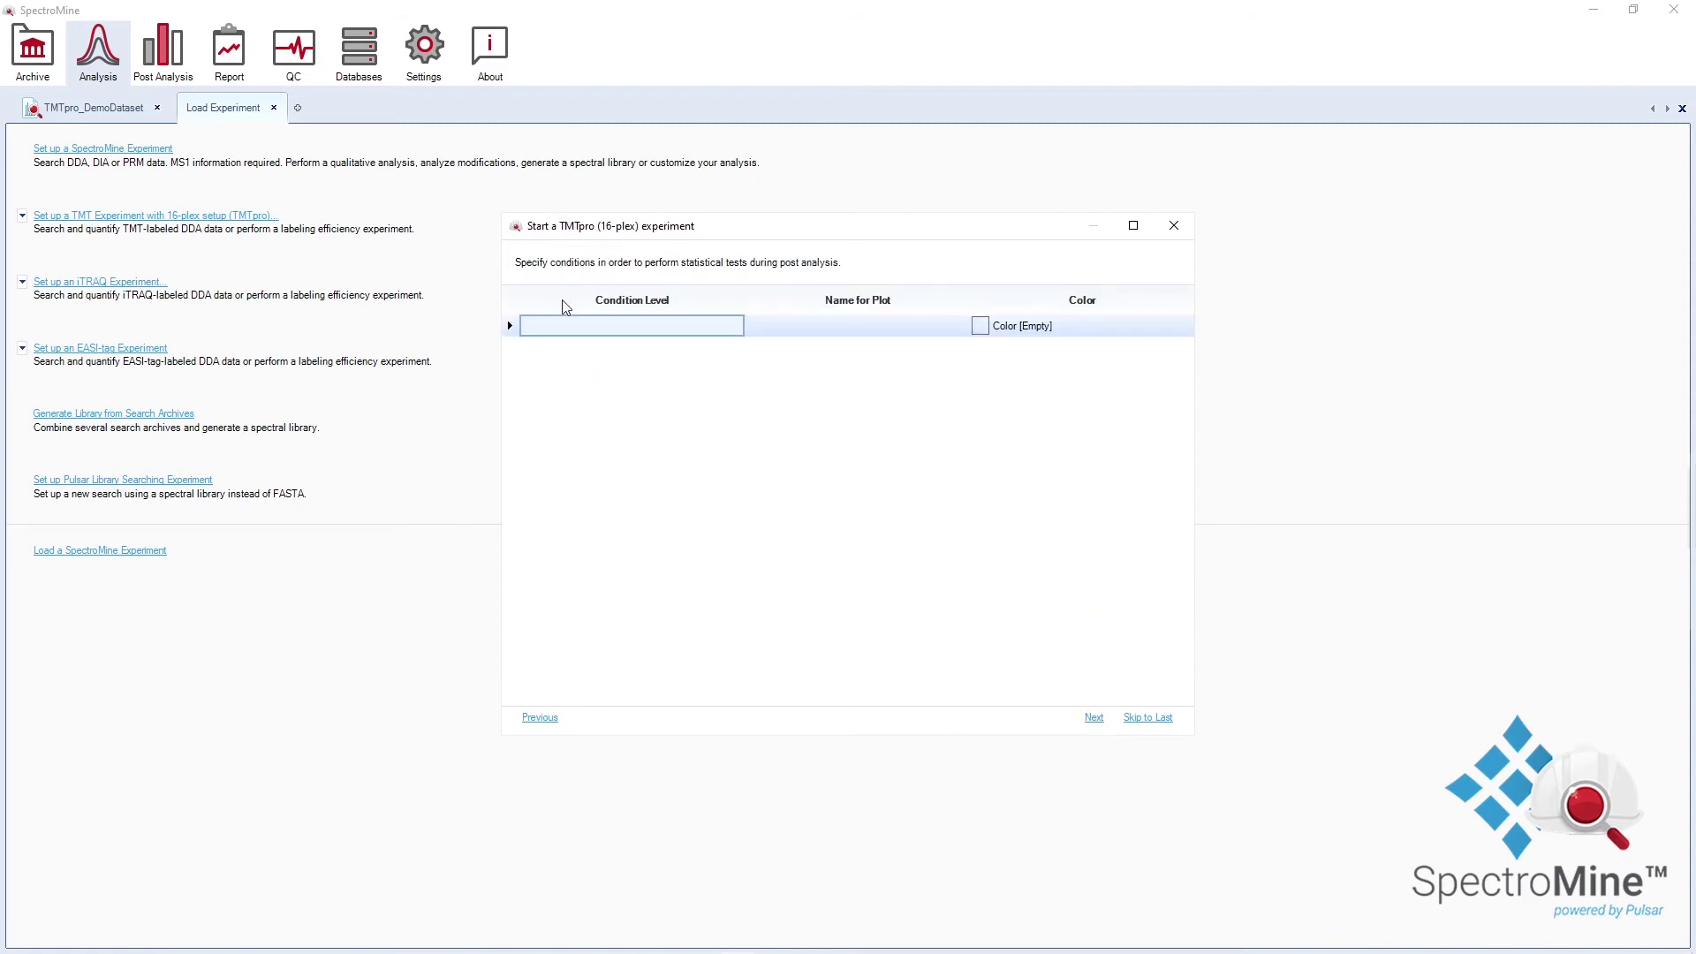
Add 'control' and 'disease' as the condition levels.
left_click(566, 326)
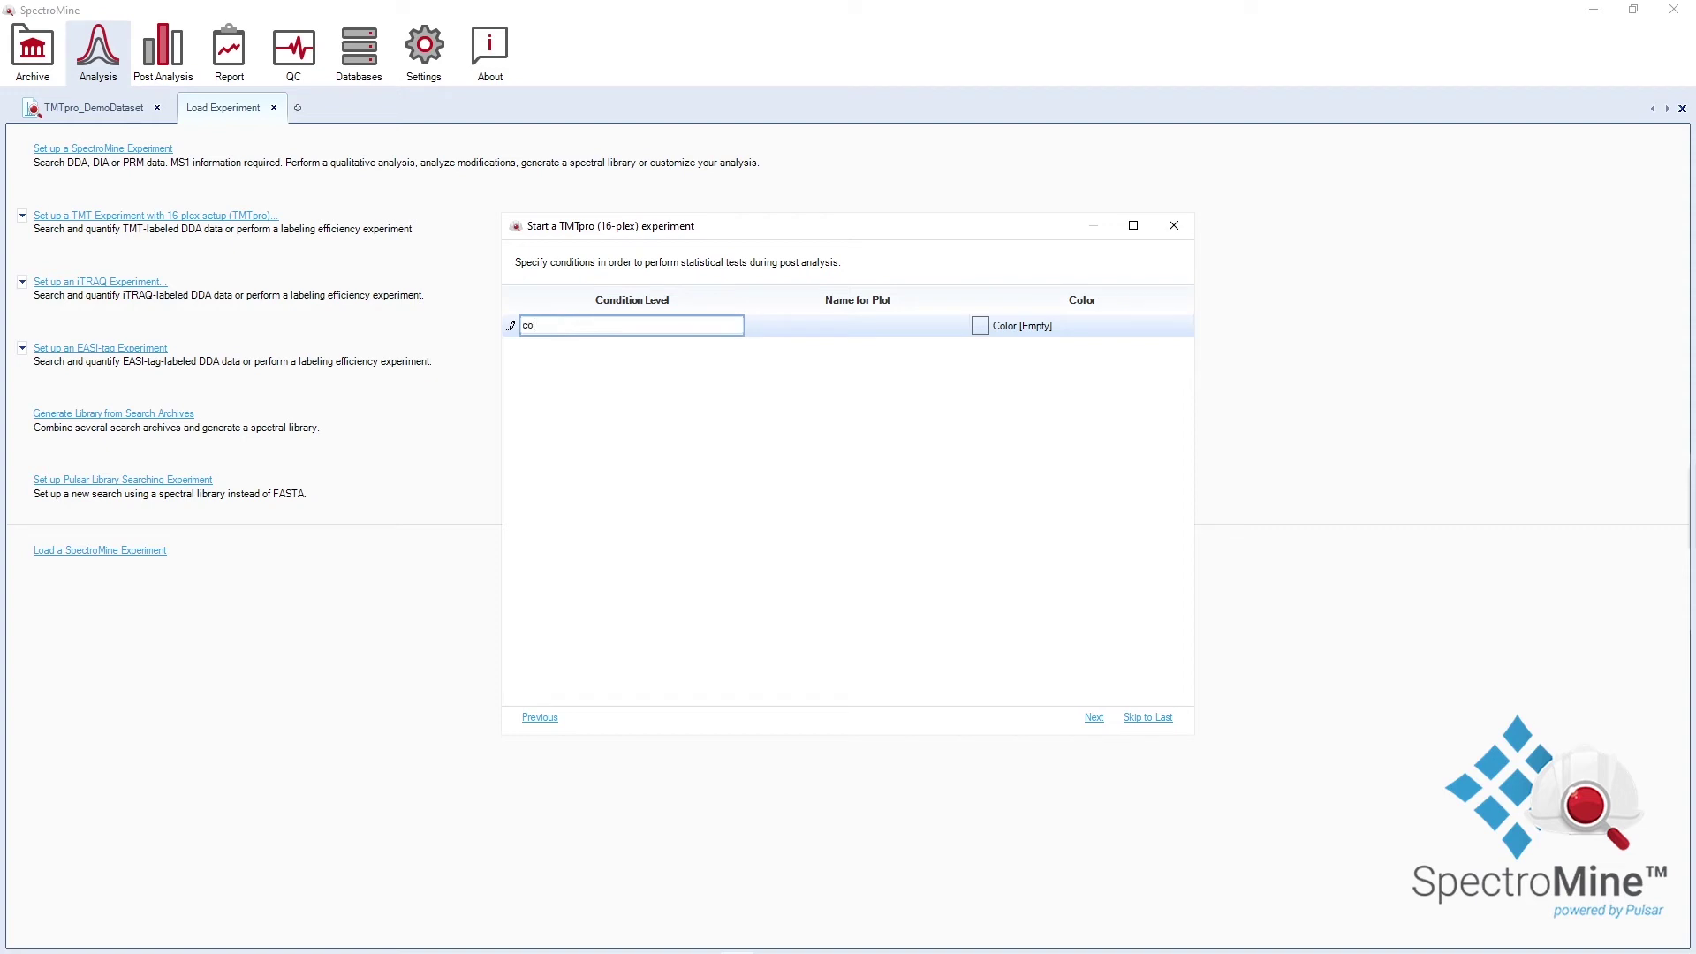
type("control")
key("Return")
type("disease")
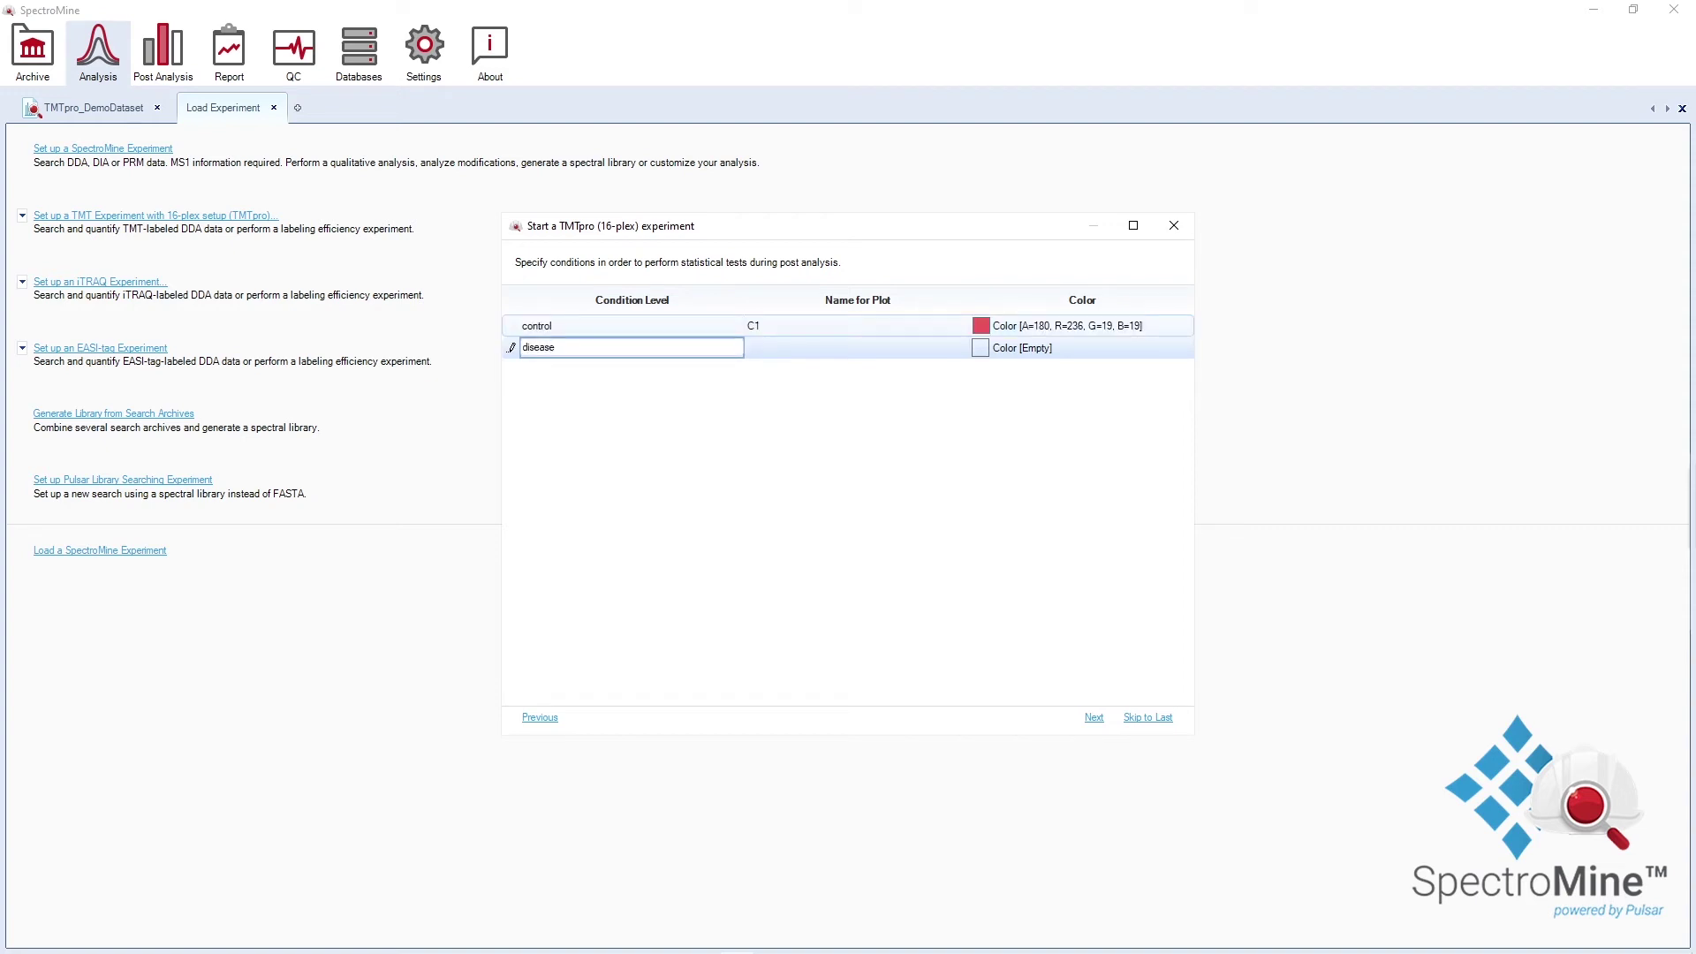
key("Return")
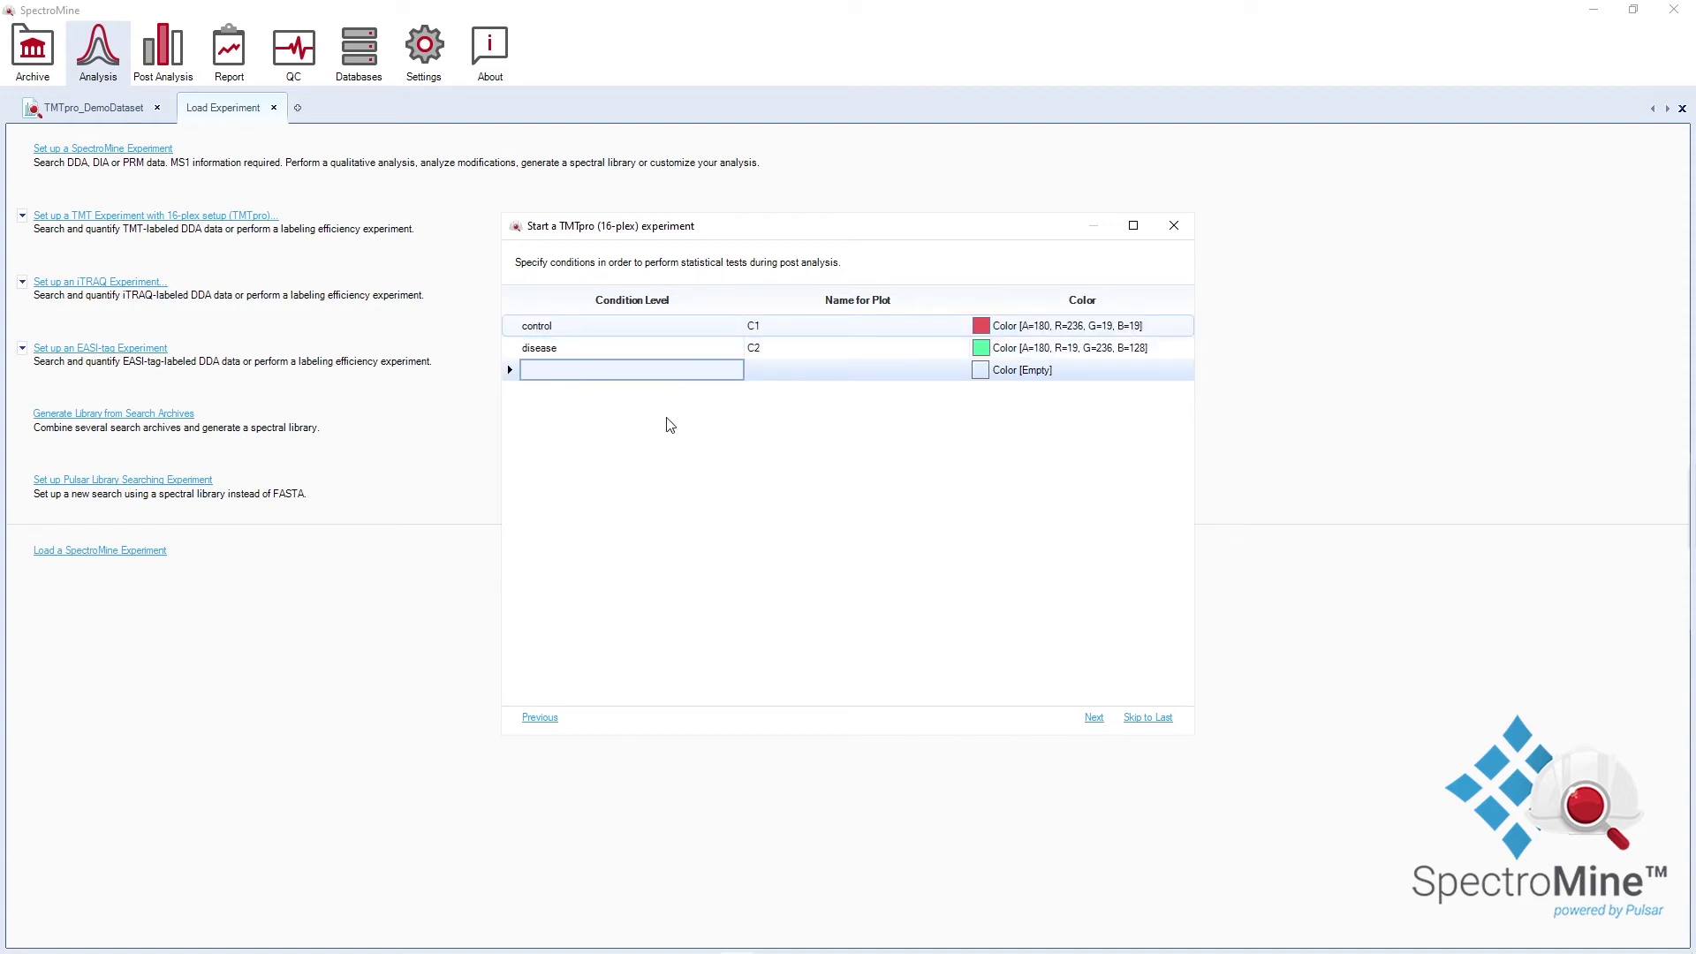
Assign control to channel TMTpro_126 and disease to channel 127N.
left_click(1094, 718)
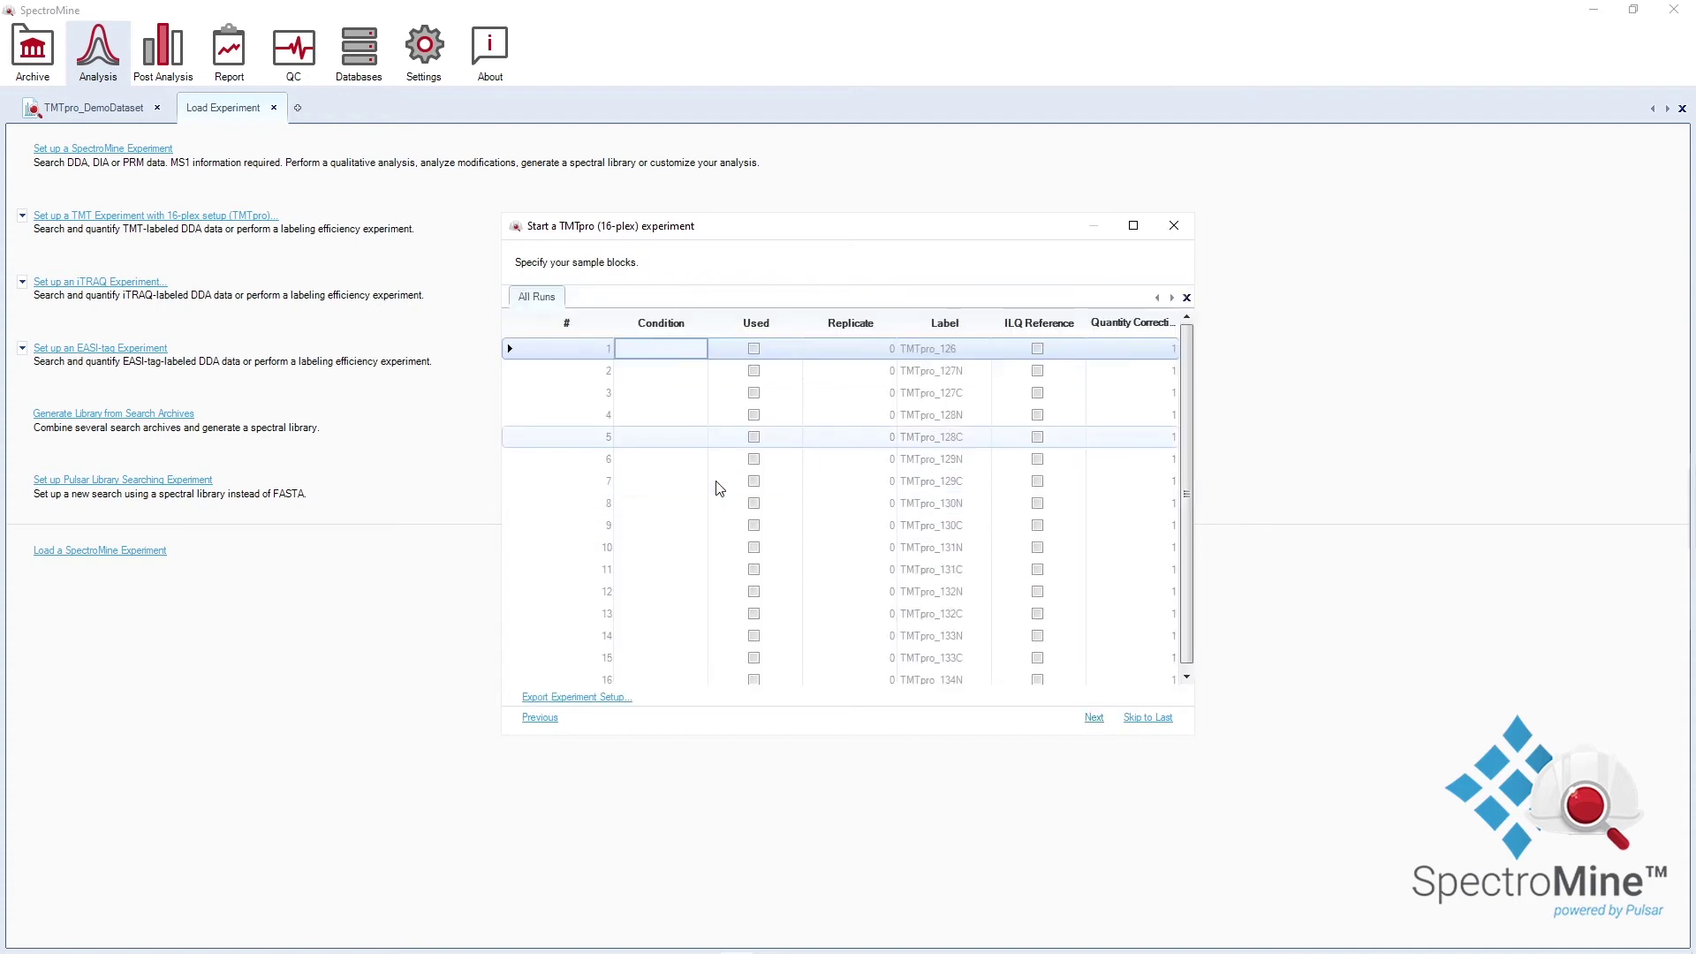
left_click(693, 349)
left_click(698, 350)
left_click(670, 384)
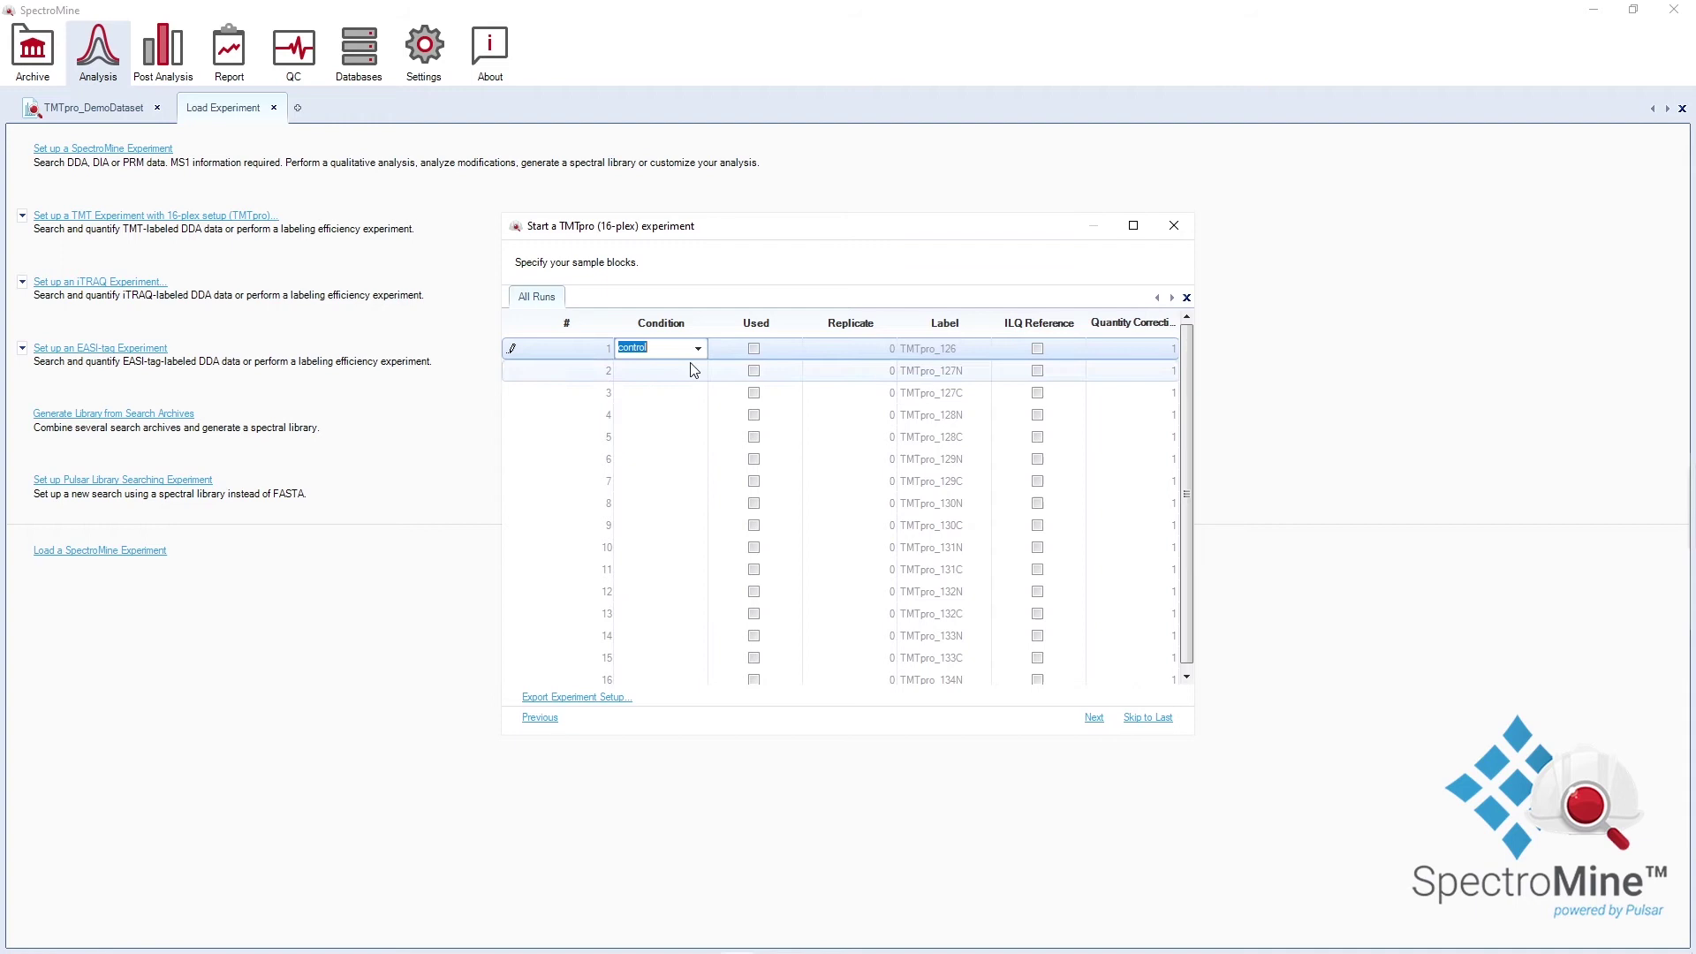
left_click(701, 375)
left_click(698, 371)
left_click(670, 421)
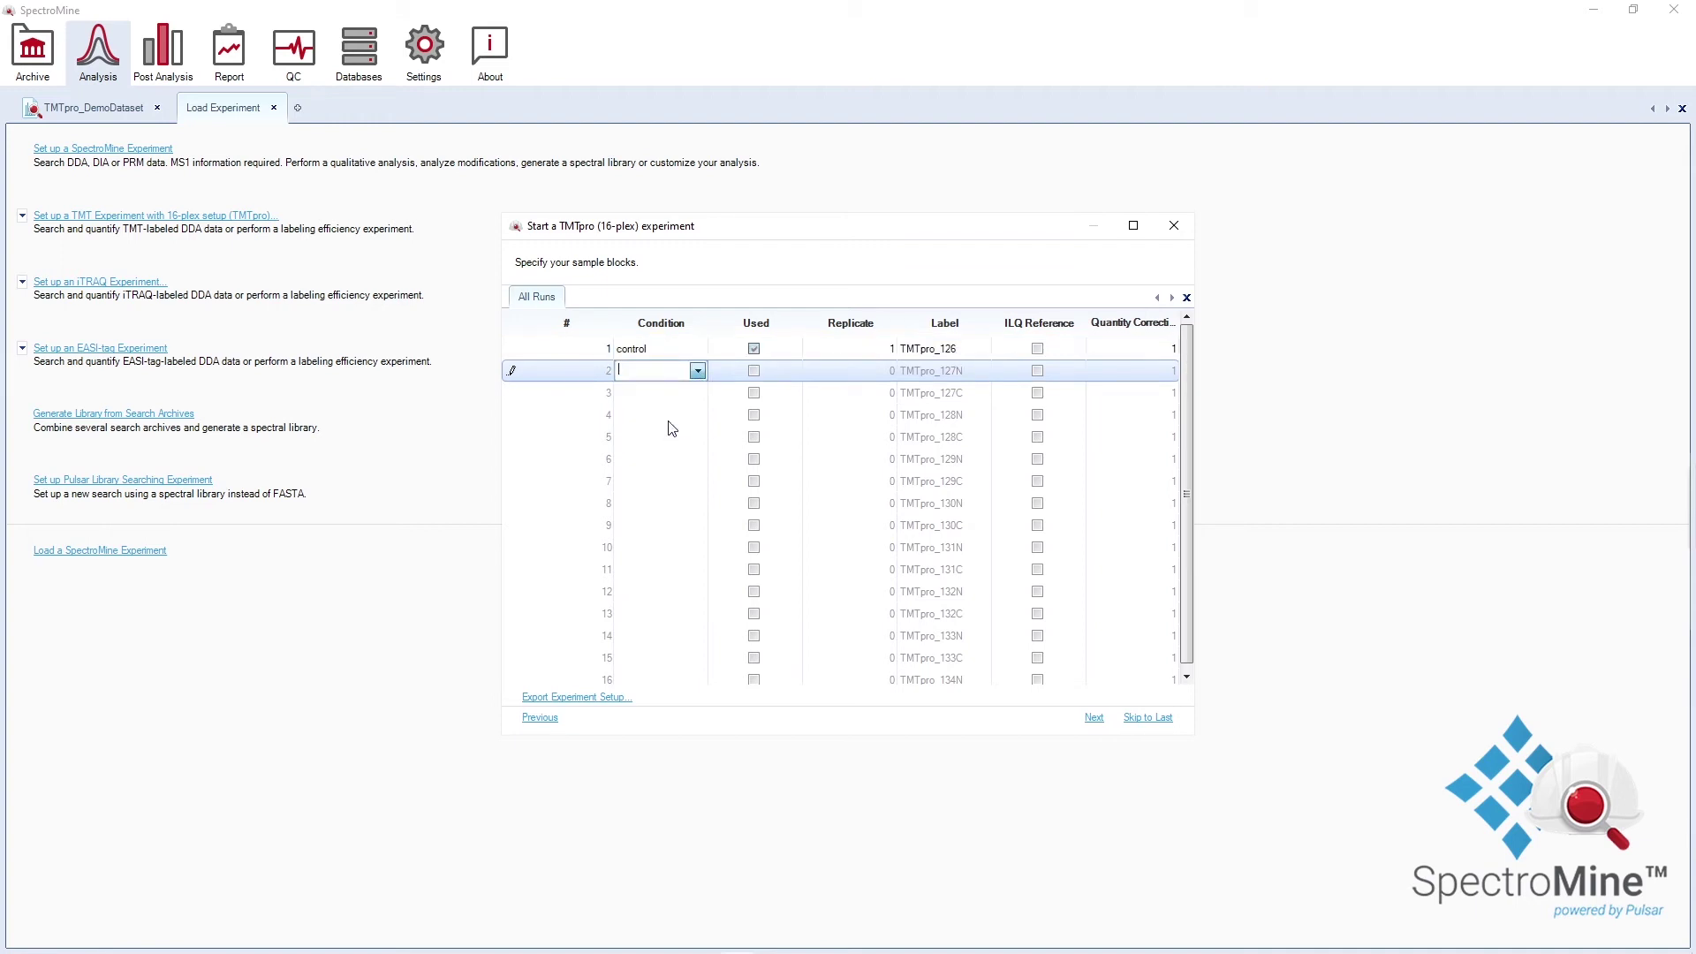
left_click(1094, 719)
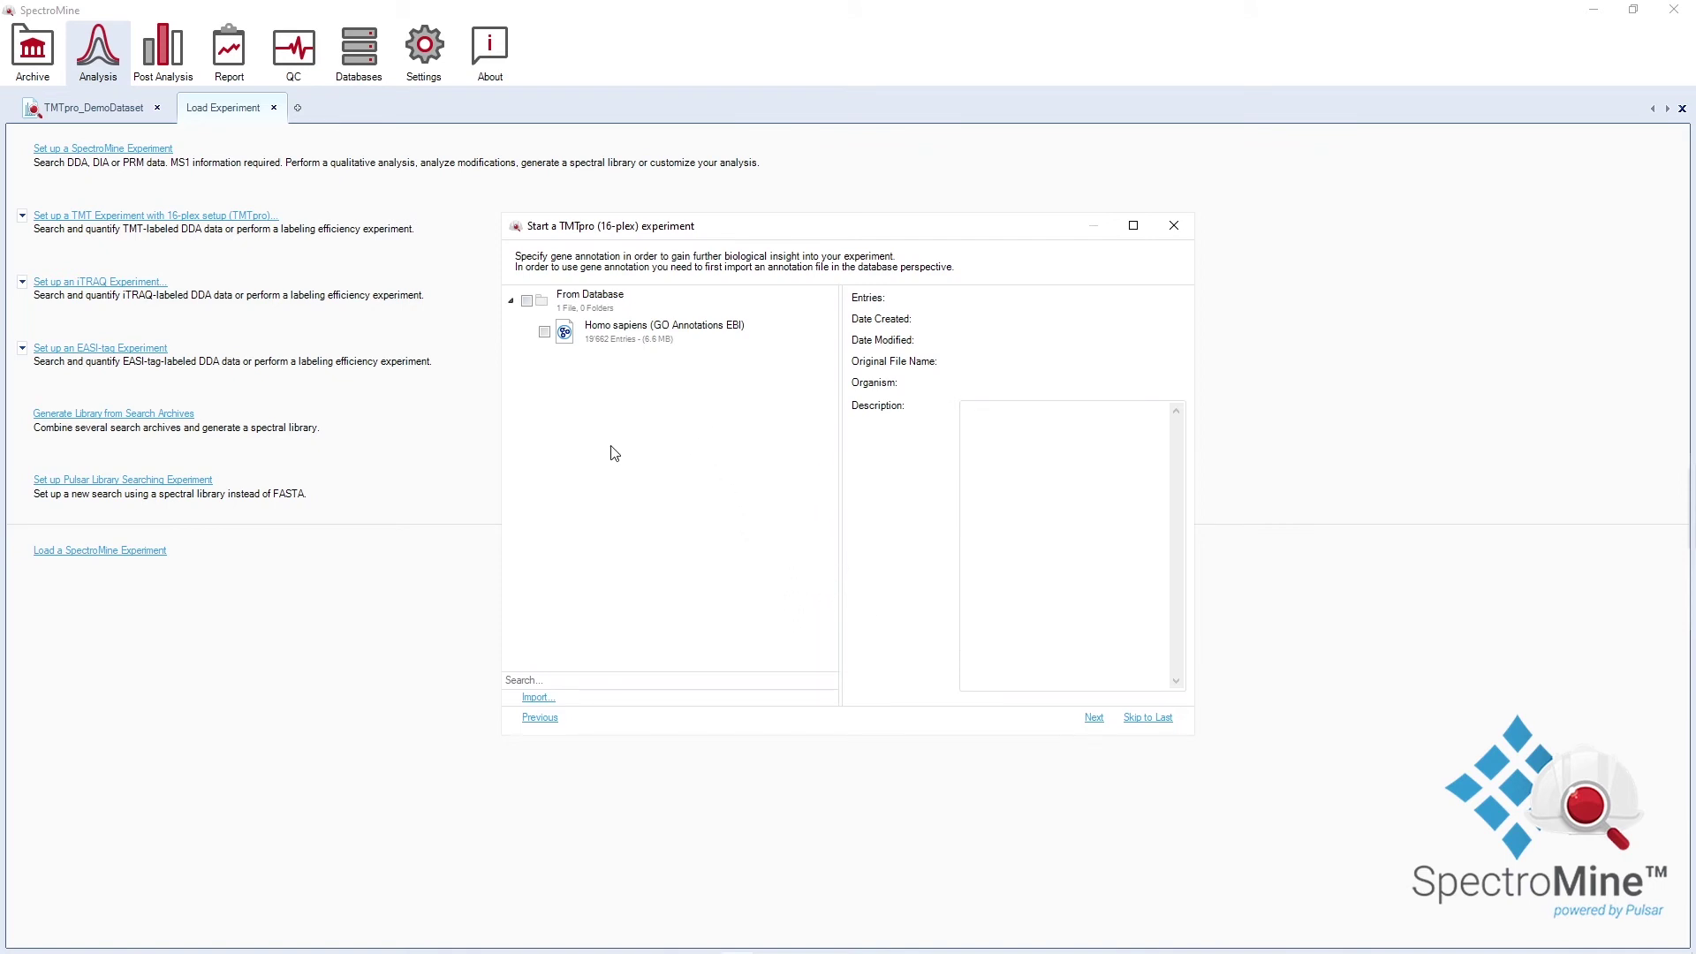
Include Homo sapiens GO annotations, choose the Quantification schema, review the summary and finish.
left_click(545, 332)
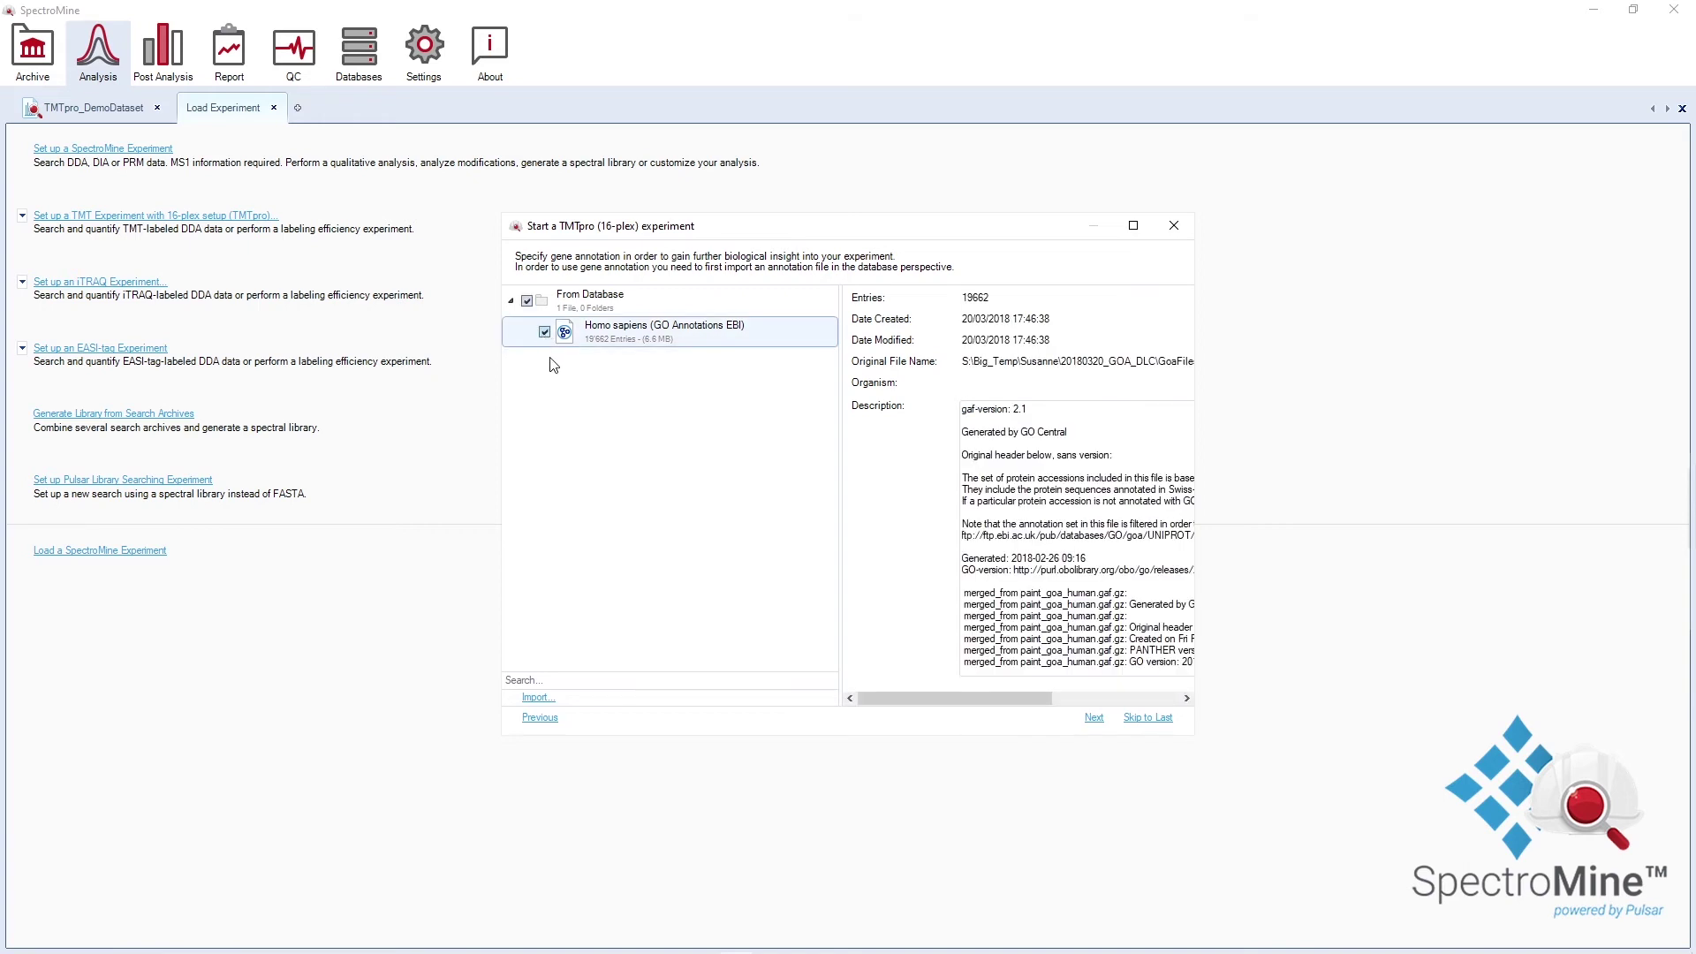
left_click(1093, 719)
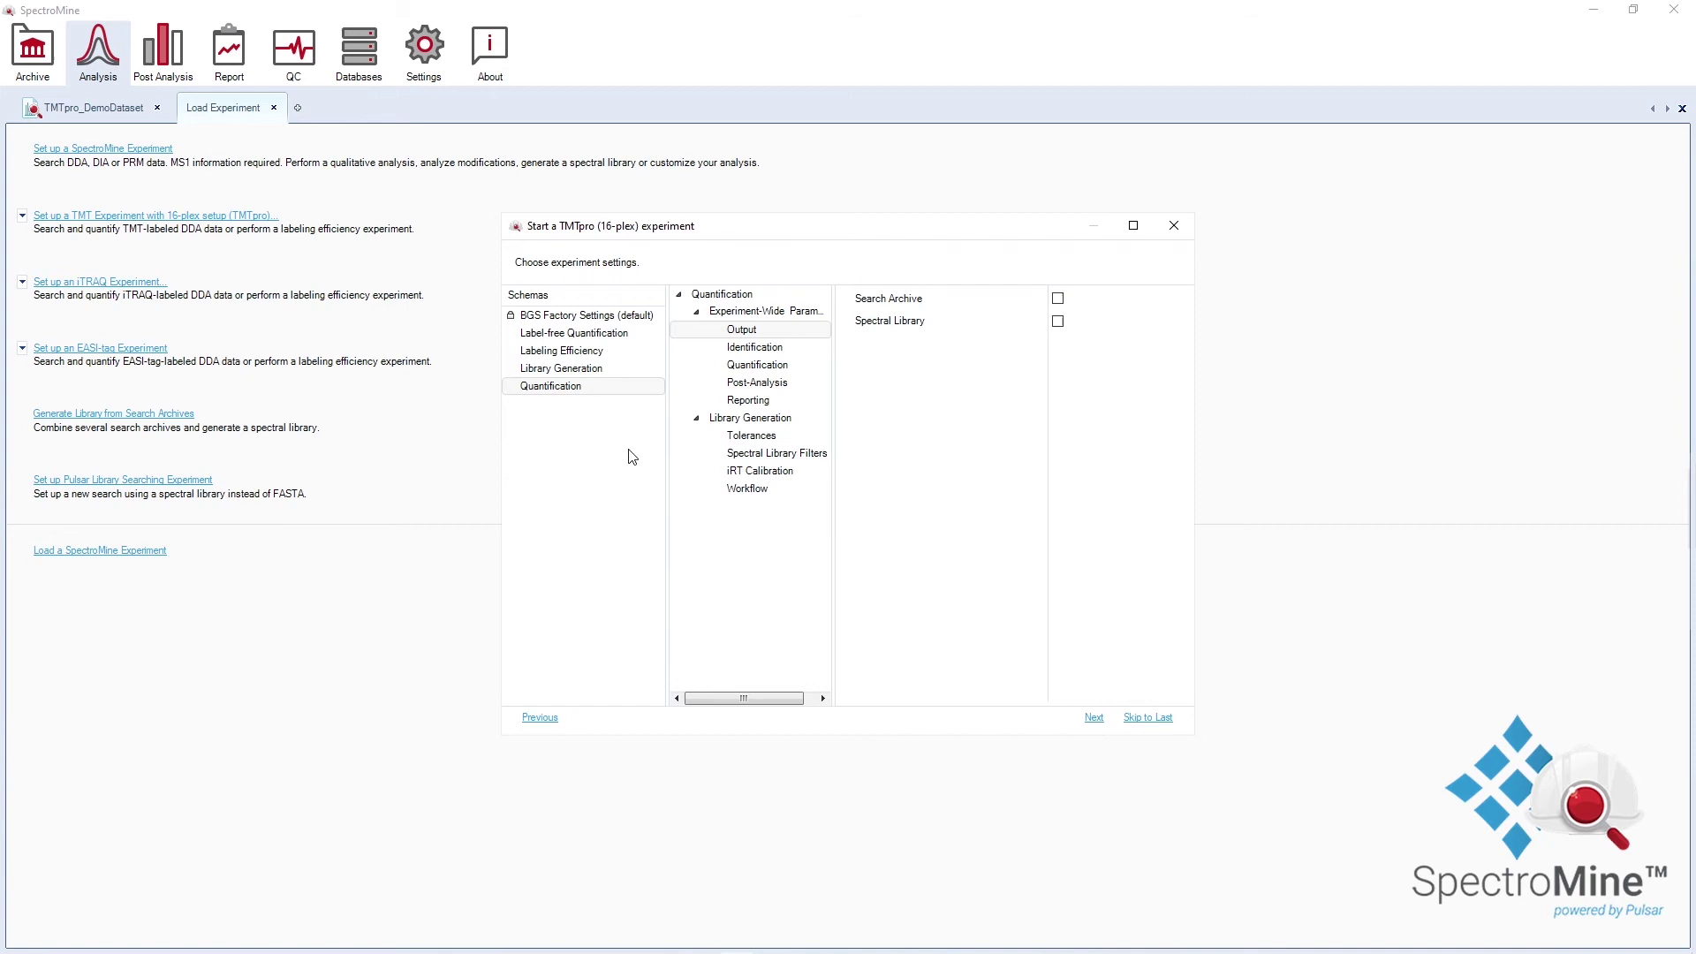
left_click(568, 389)
left_click(1094, 718)
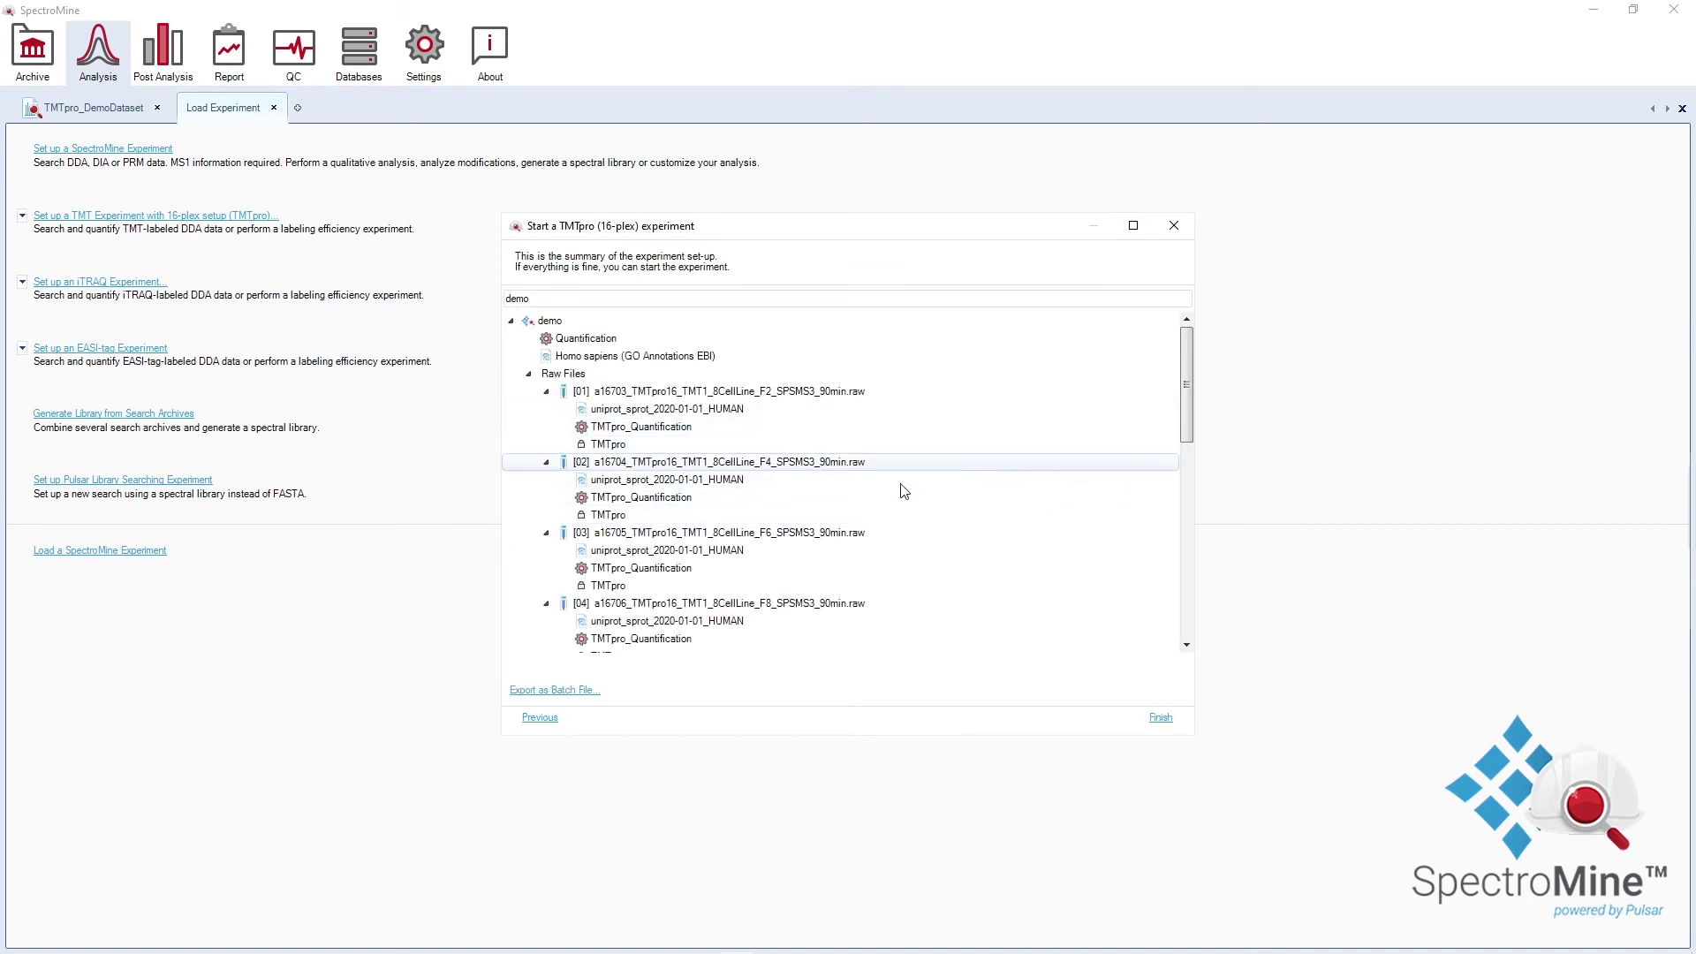
left_click_drag(1189, 396, 1179, 492)
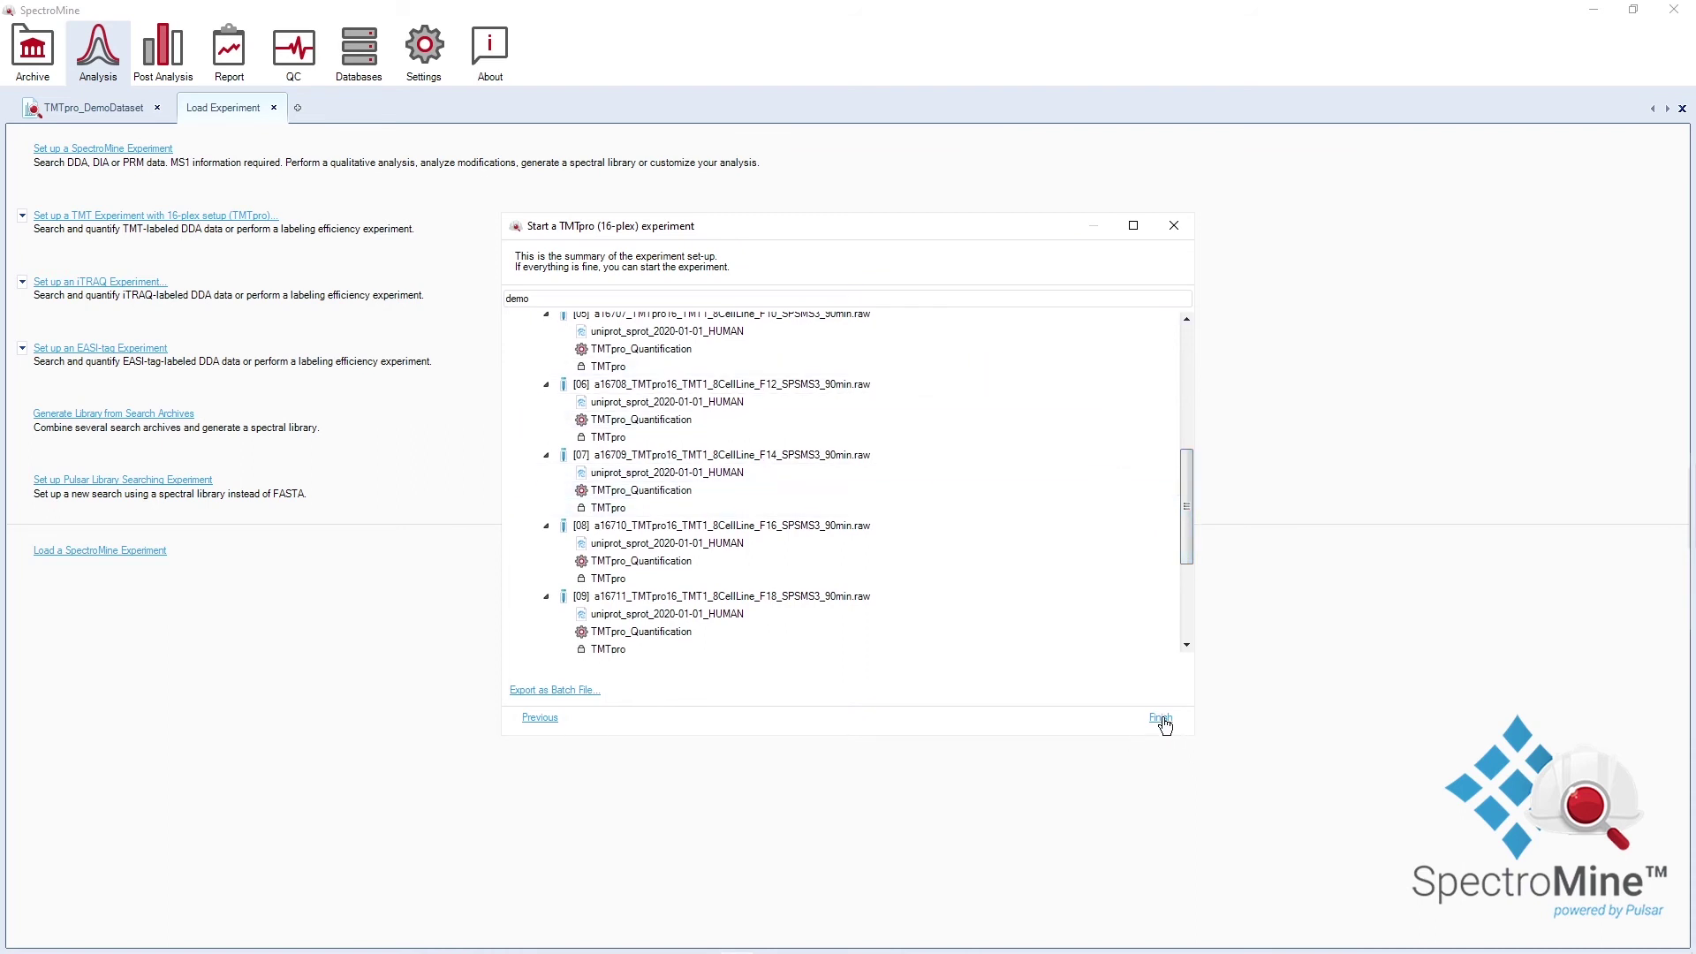
left_click(1173, 226)
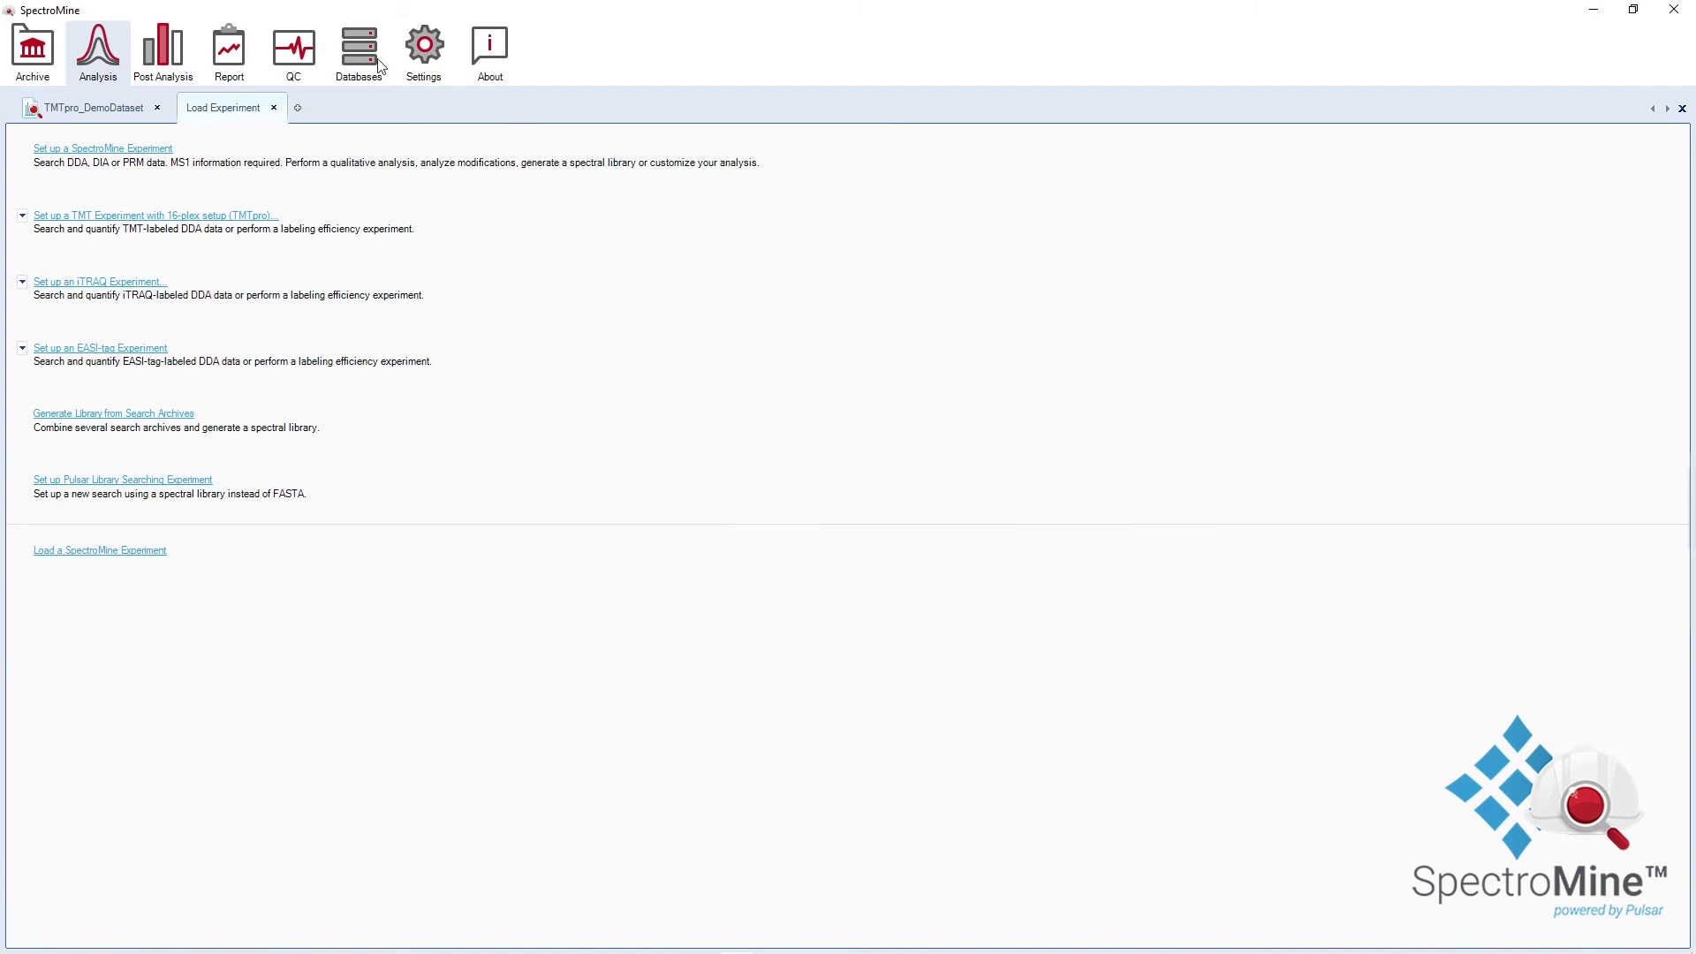
In TMTpro_DemoDataset, inspect A0AVT1's DAHLNK scan 21530 fragment prediction and MS3 spectrum.
left_click(95, 109)
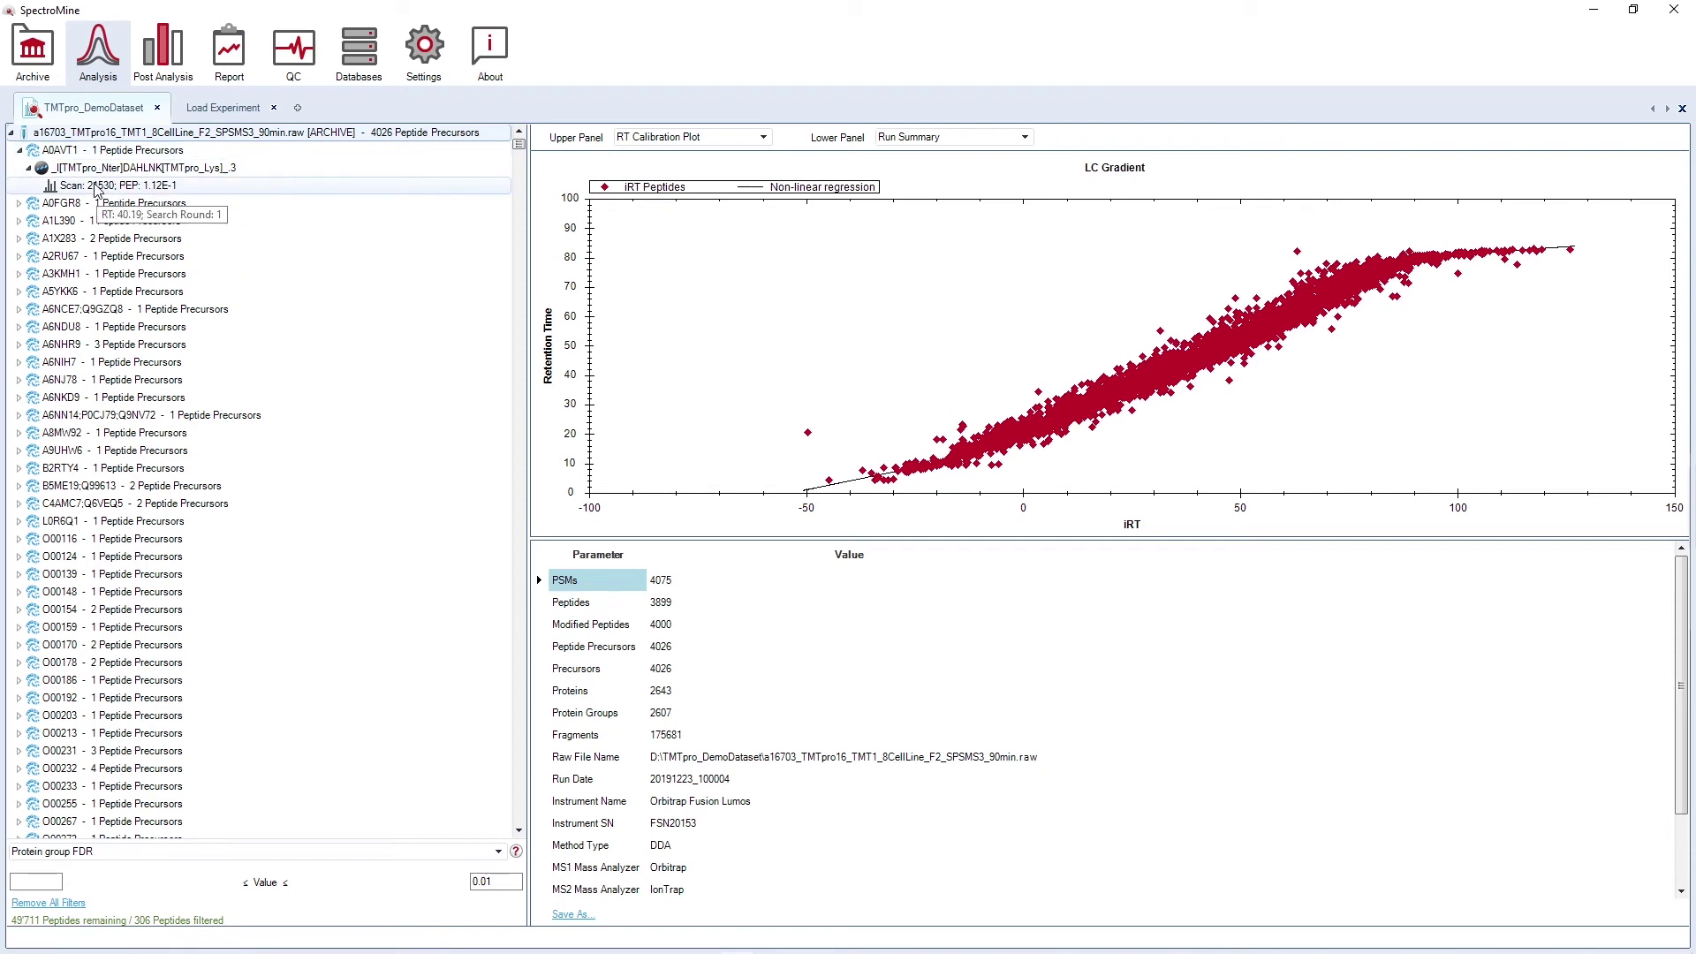
left_click(121, 152)
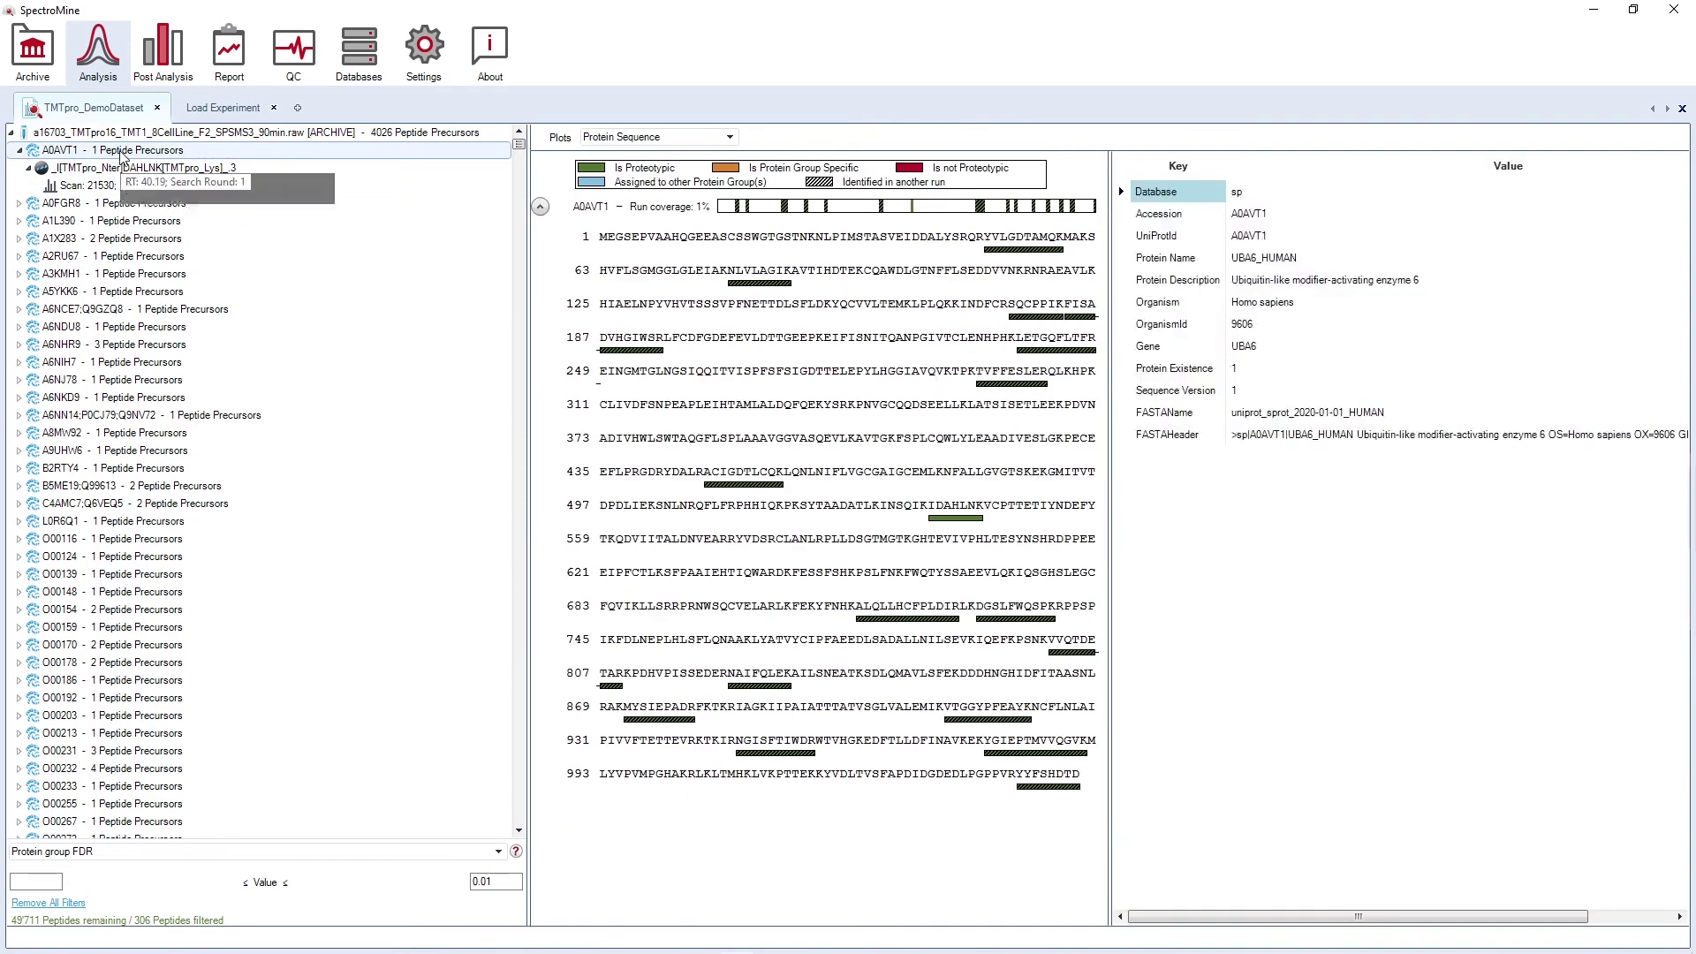
left_click(142, 168)
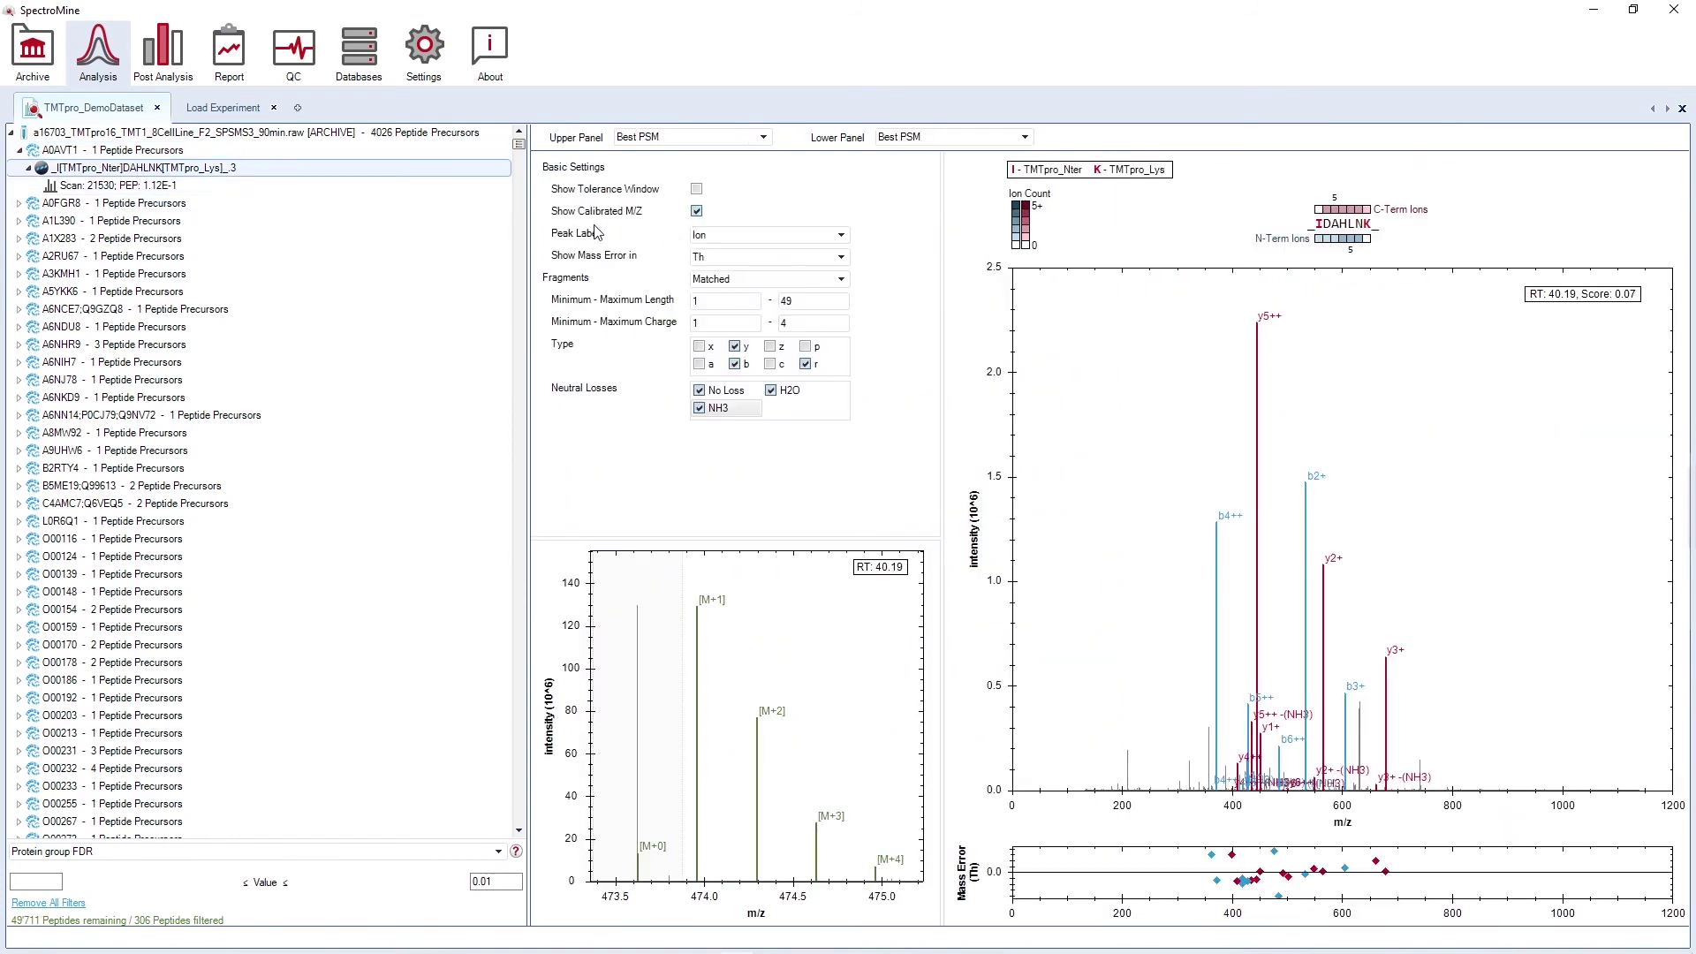
left_click(172, 186)
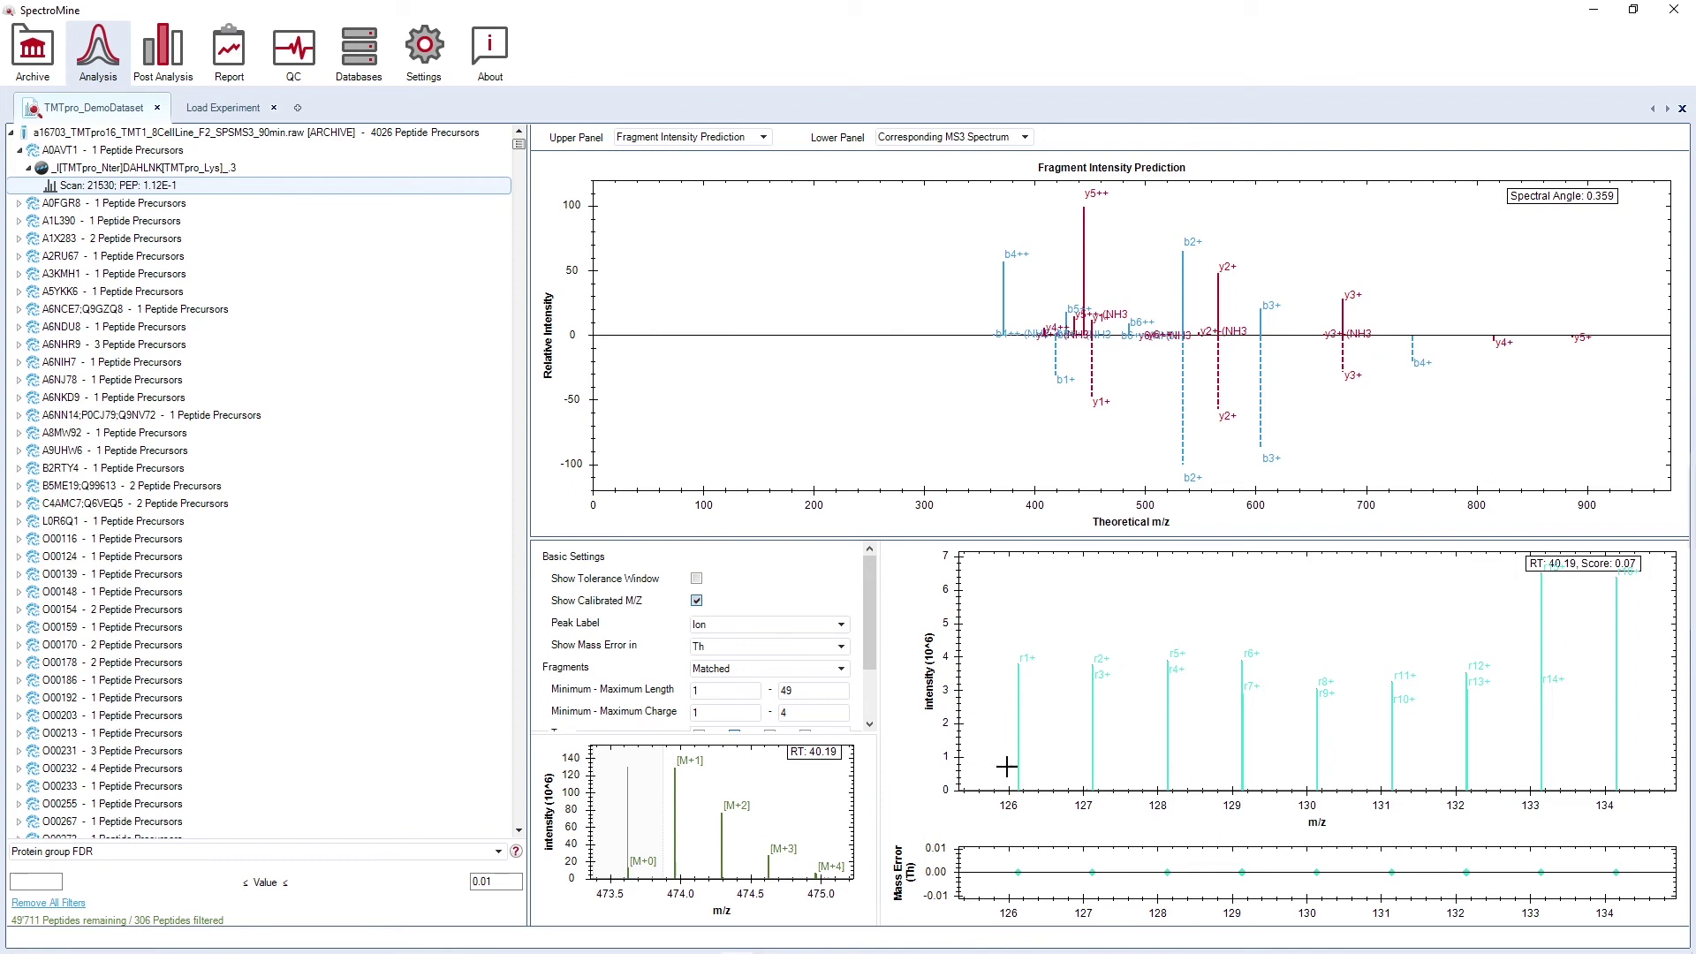
left_click(1151, 770)
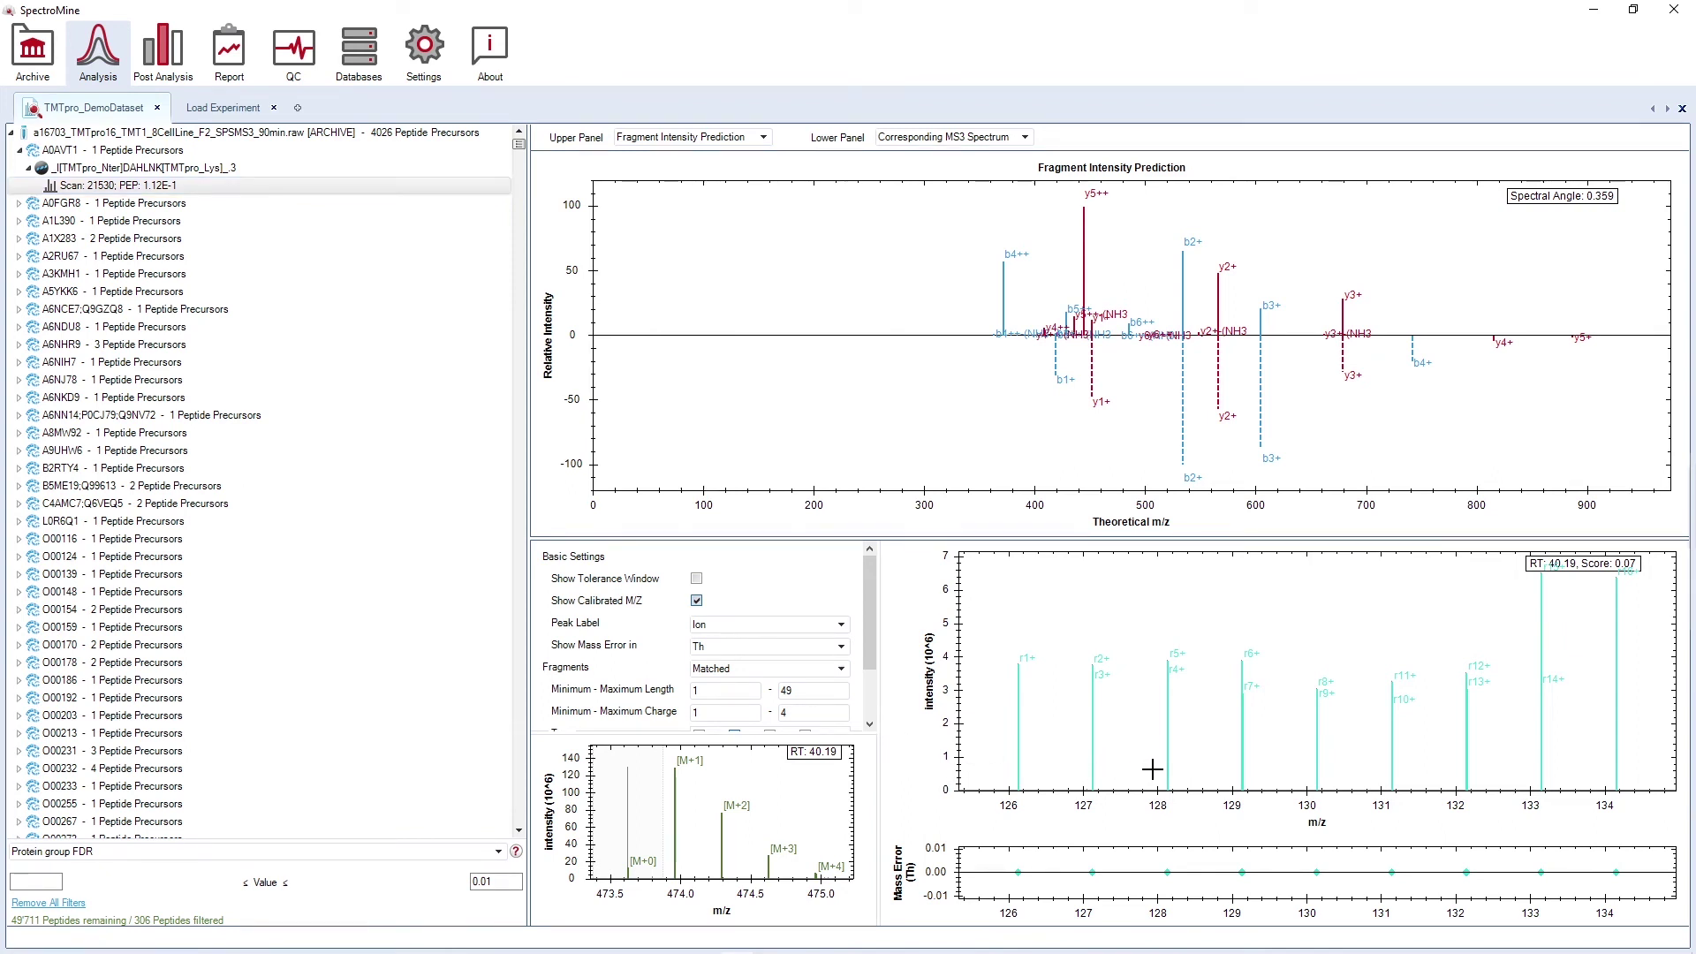
View the Differential Abundance candidates in Post Analysis, then show the peptide precursor report.
left_click(164, 49)
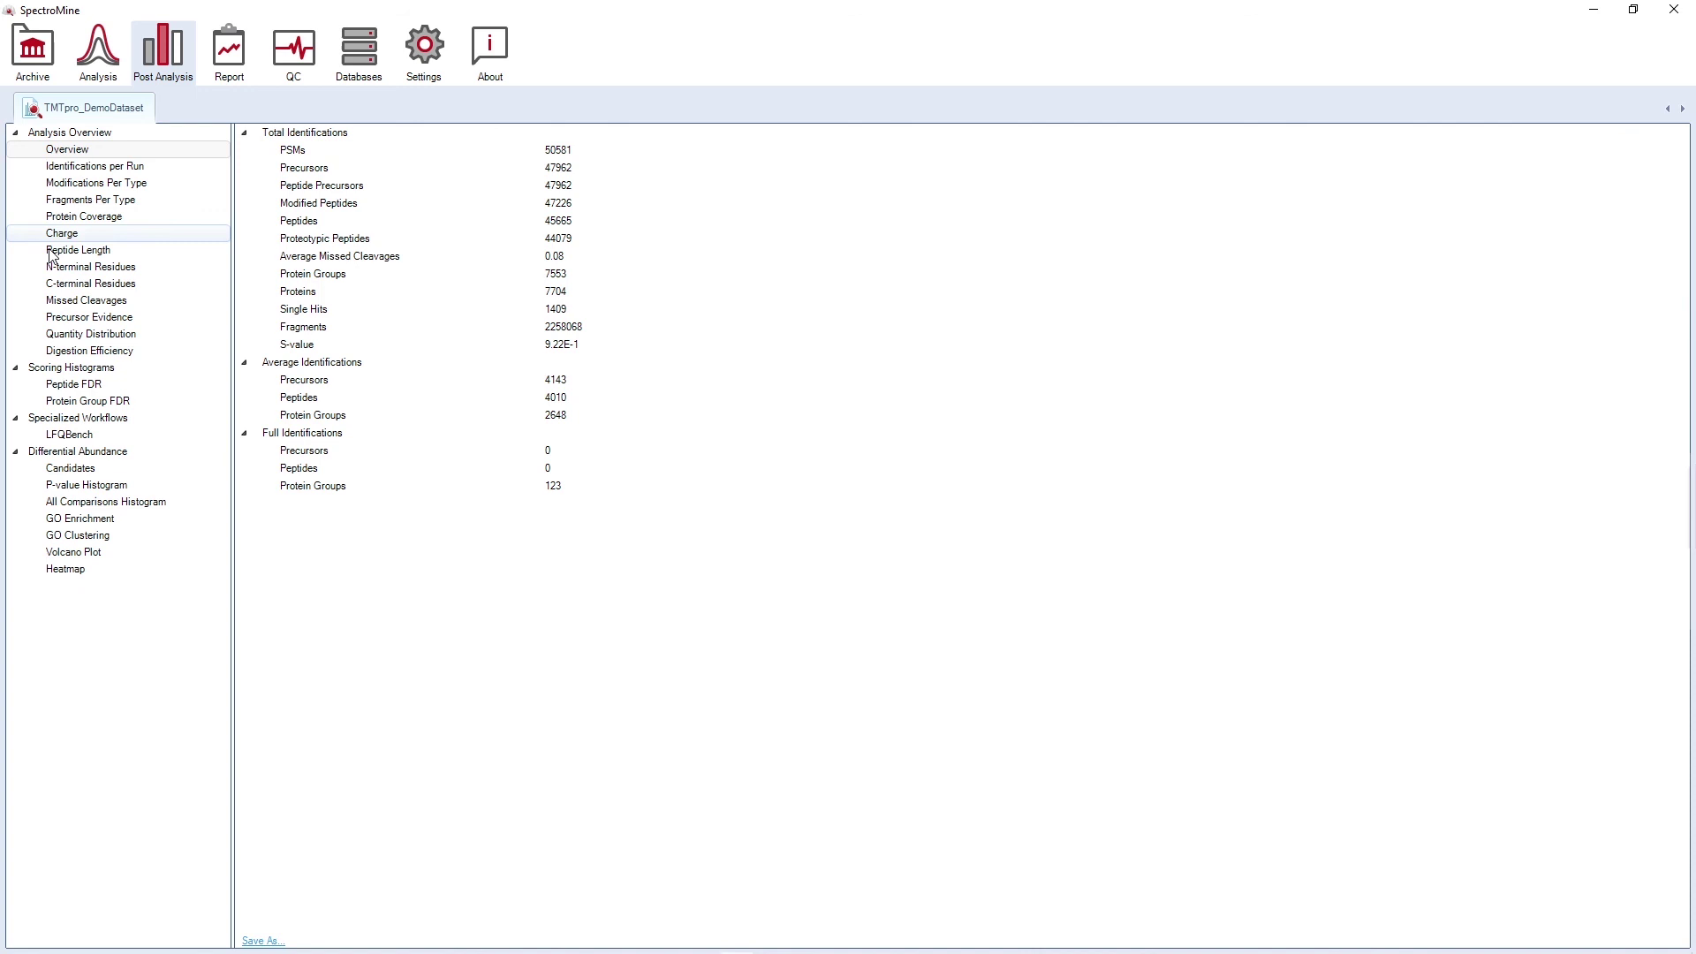
left_click(74, 455)
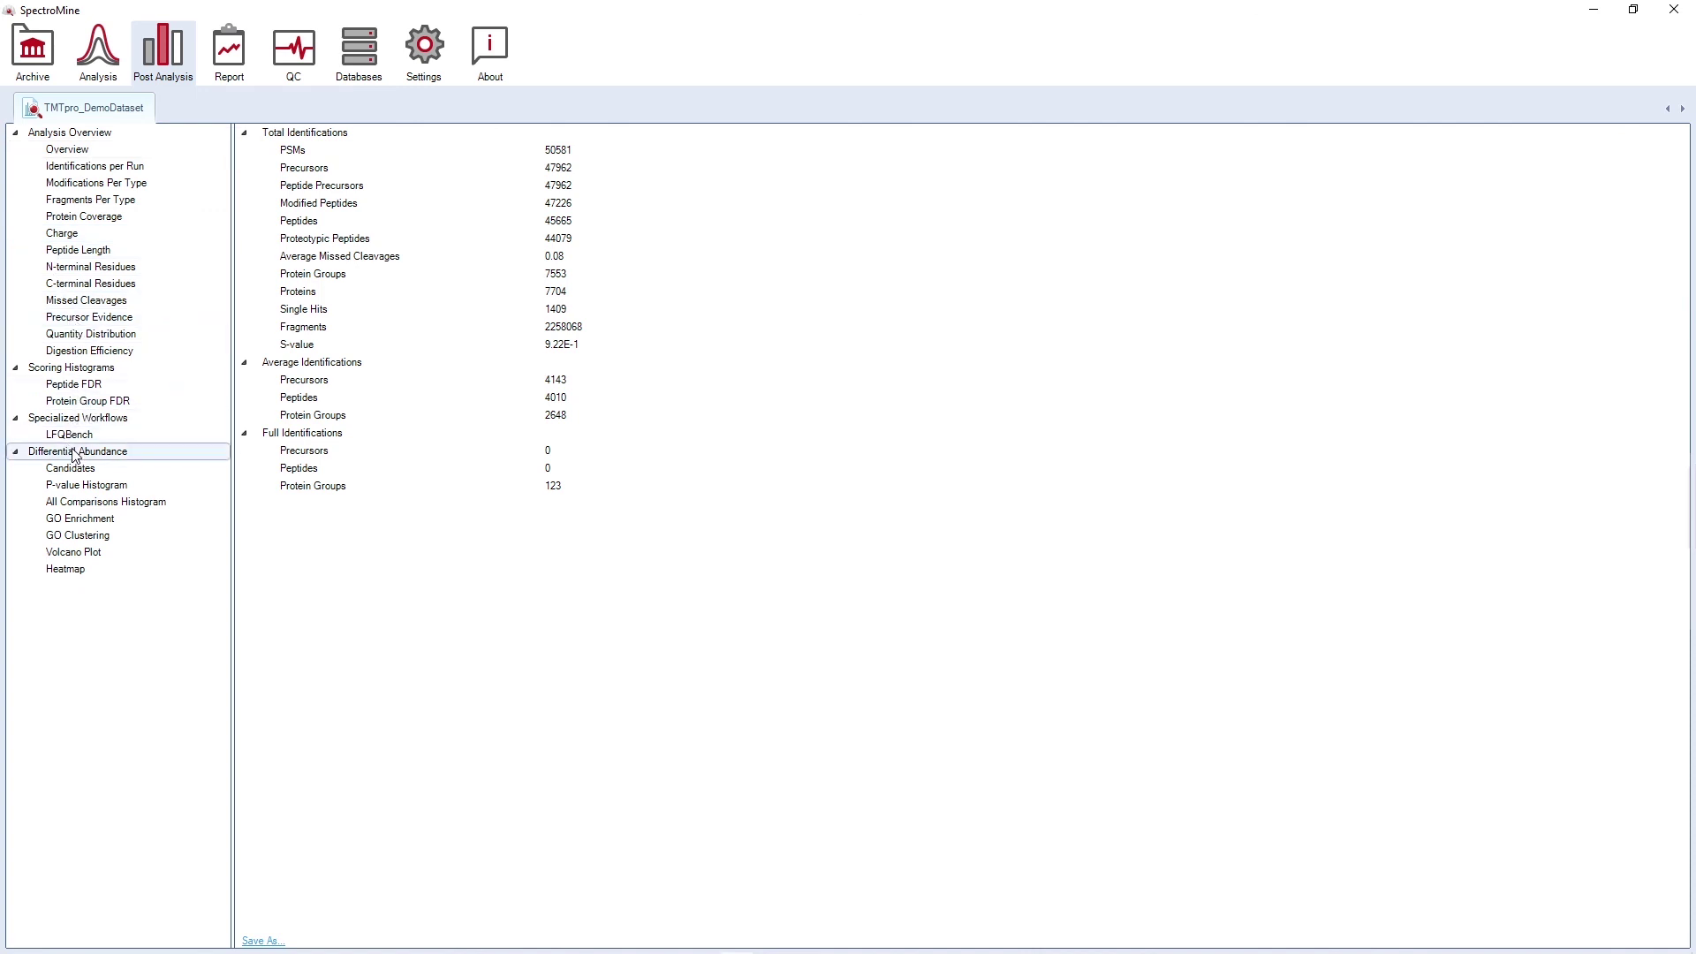
left_click(74, 469)
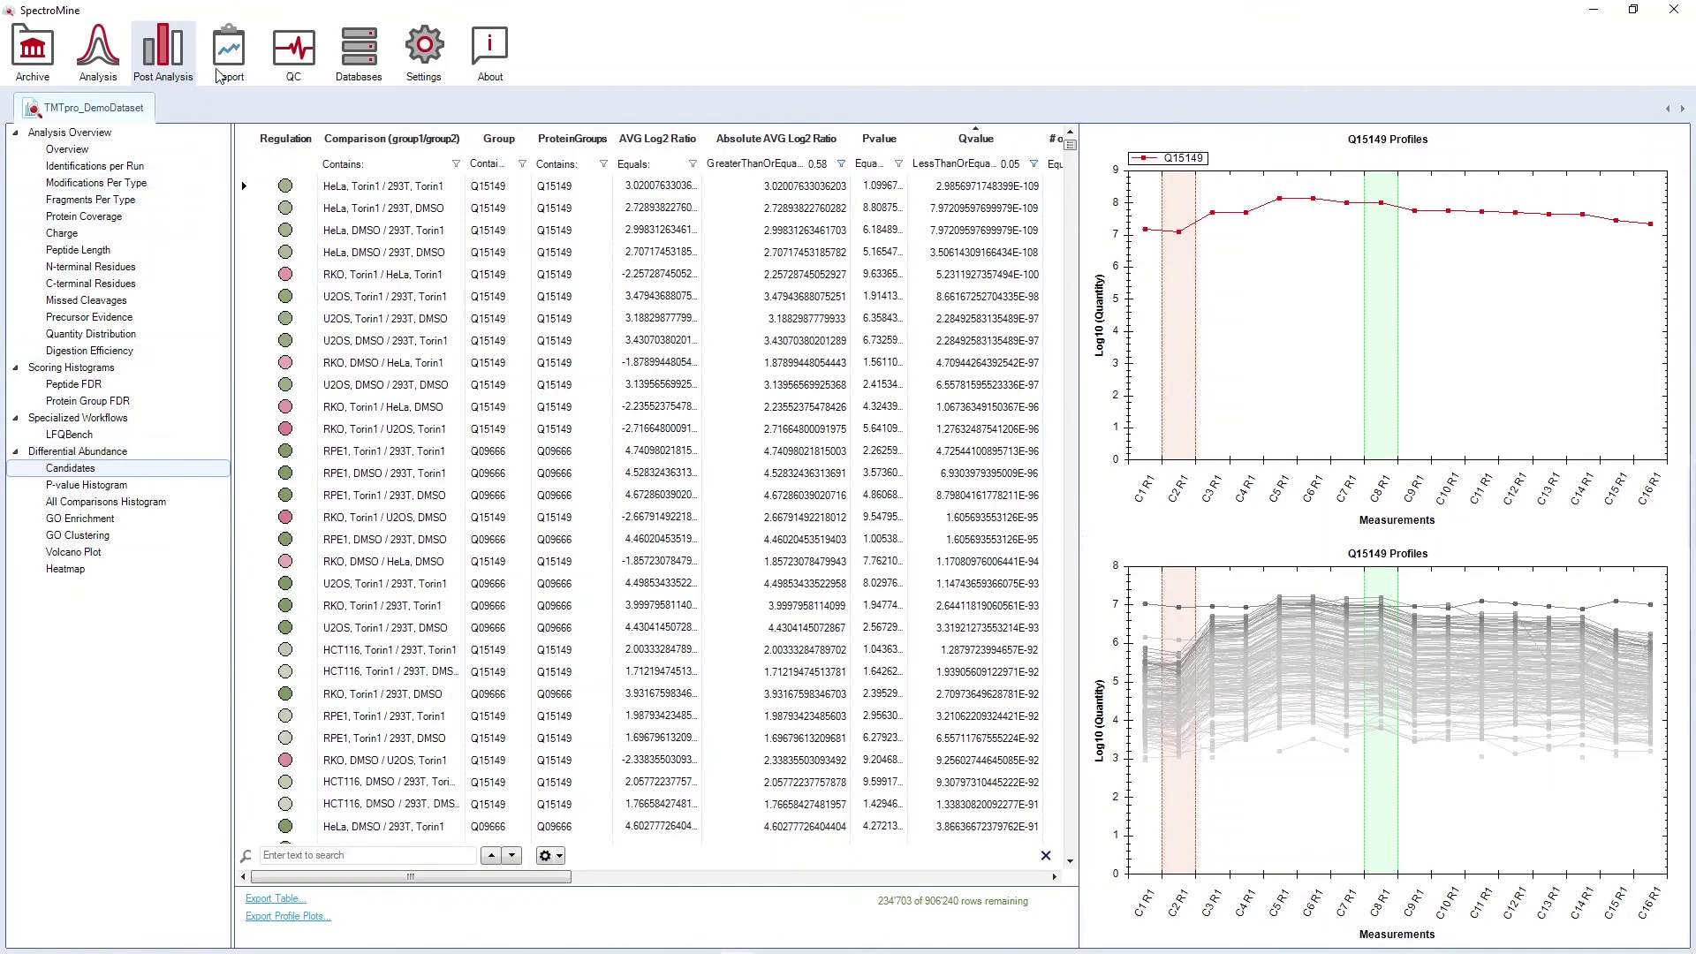
left_click(226, 67)
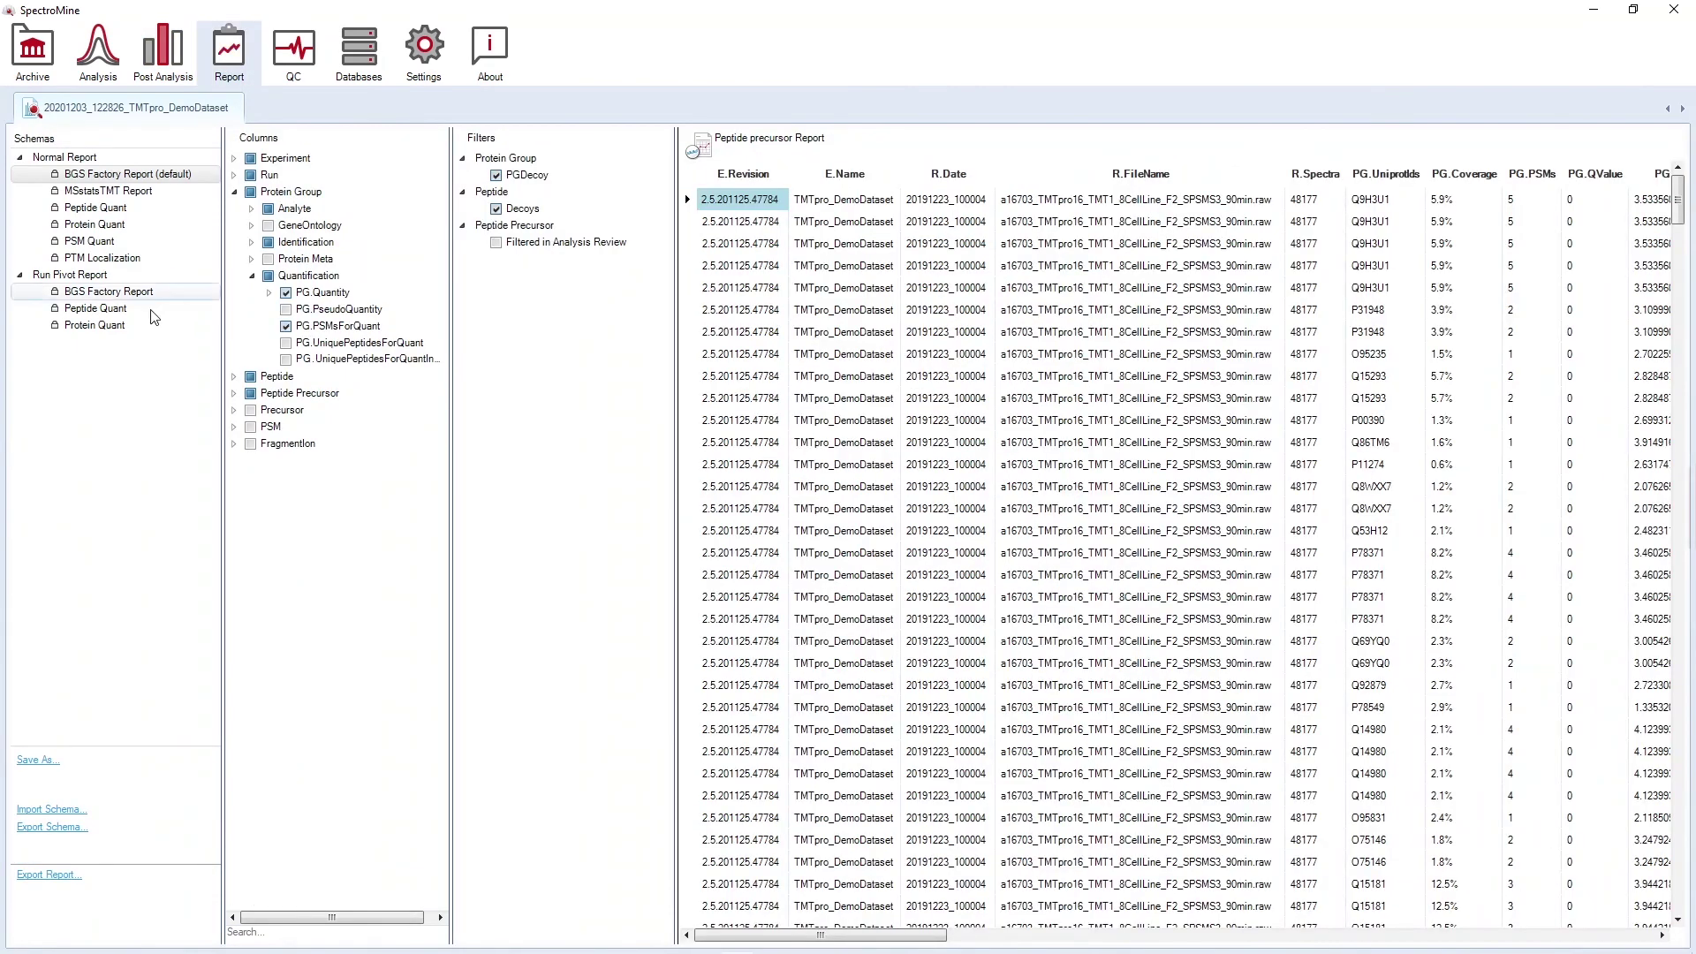